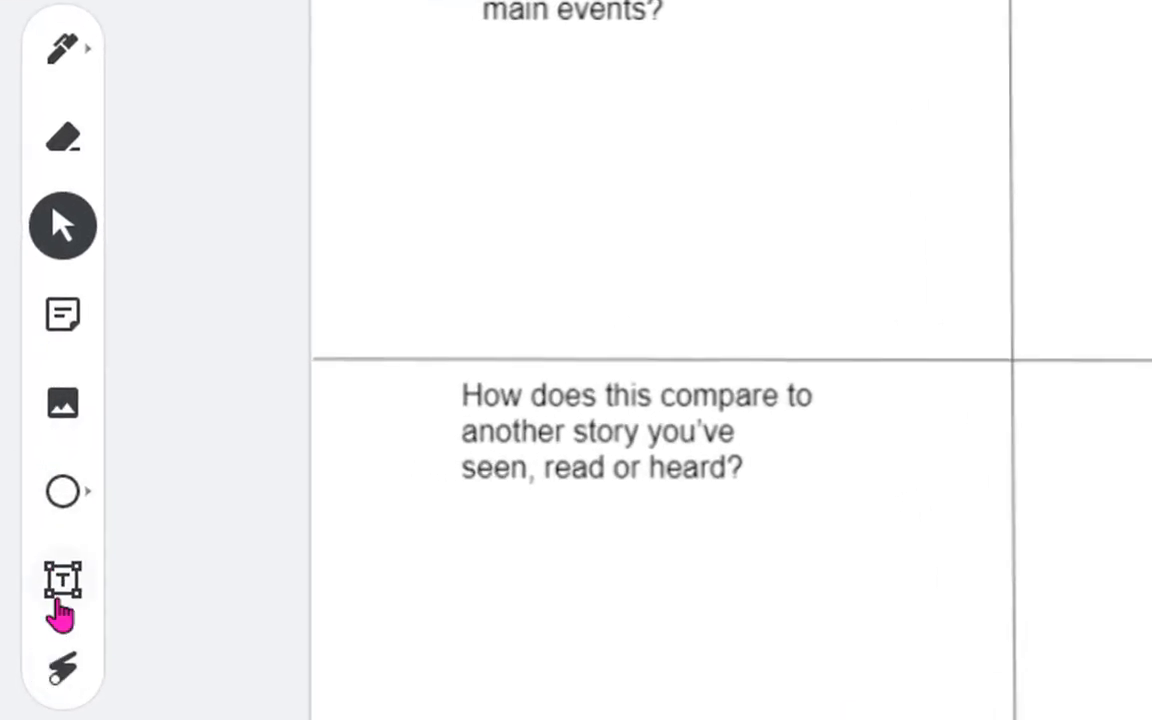
Add a text box reading "they can type their ideas" below the question about comparing this to another story
left_click(33, 532)
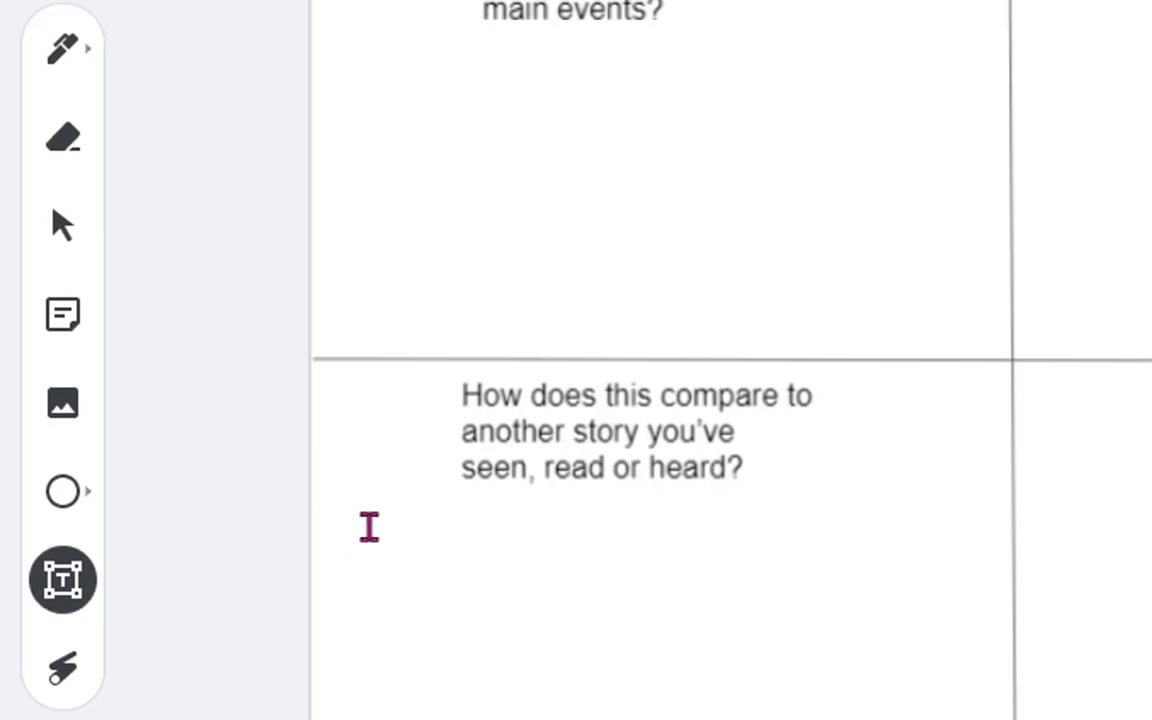
left_click(367, 525)
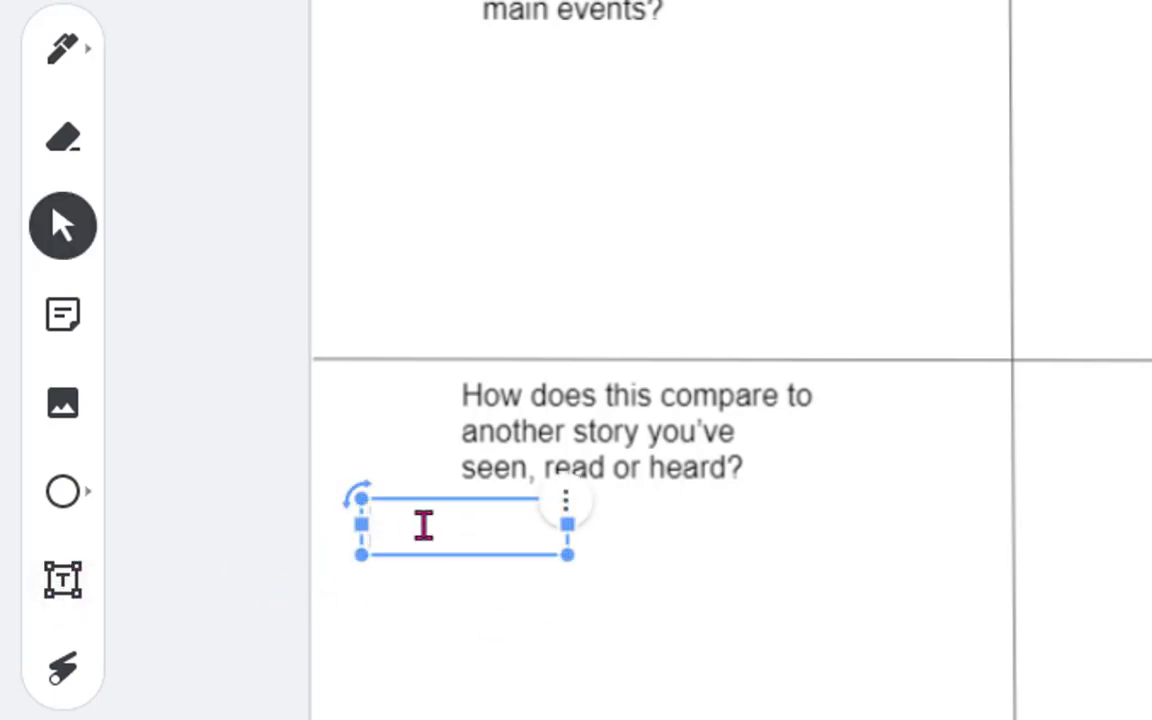
type("they can type")
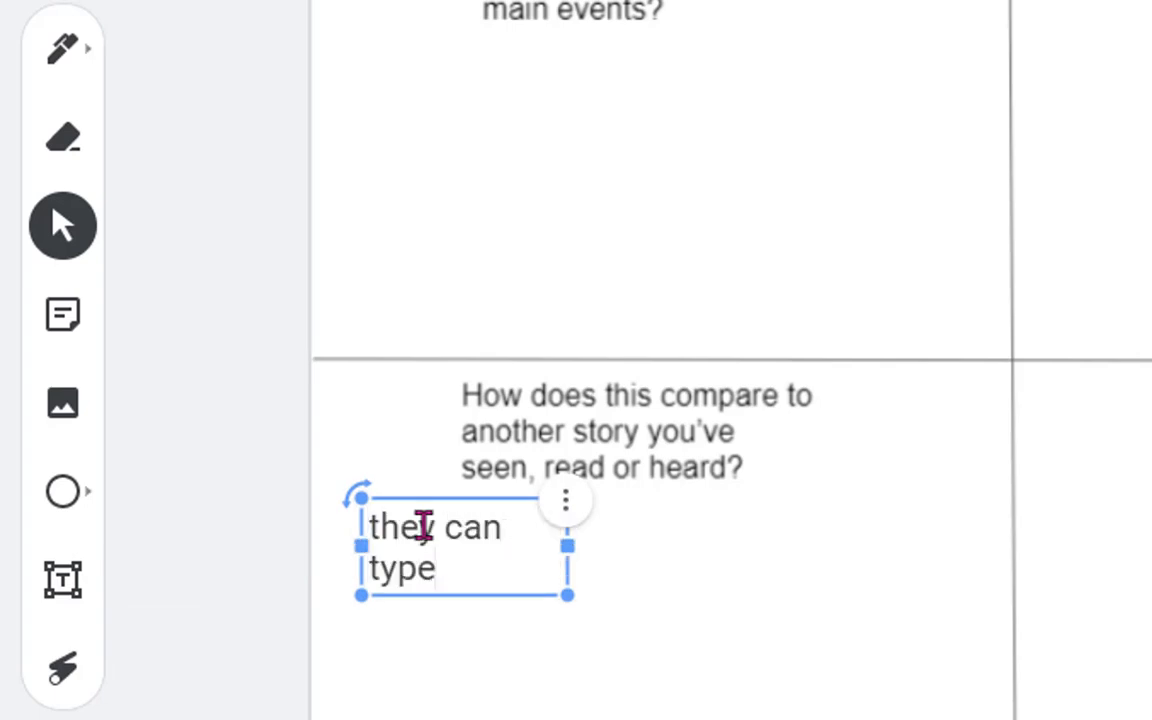
type(" thie ideas")
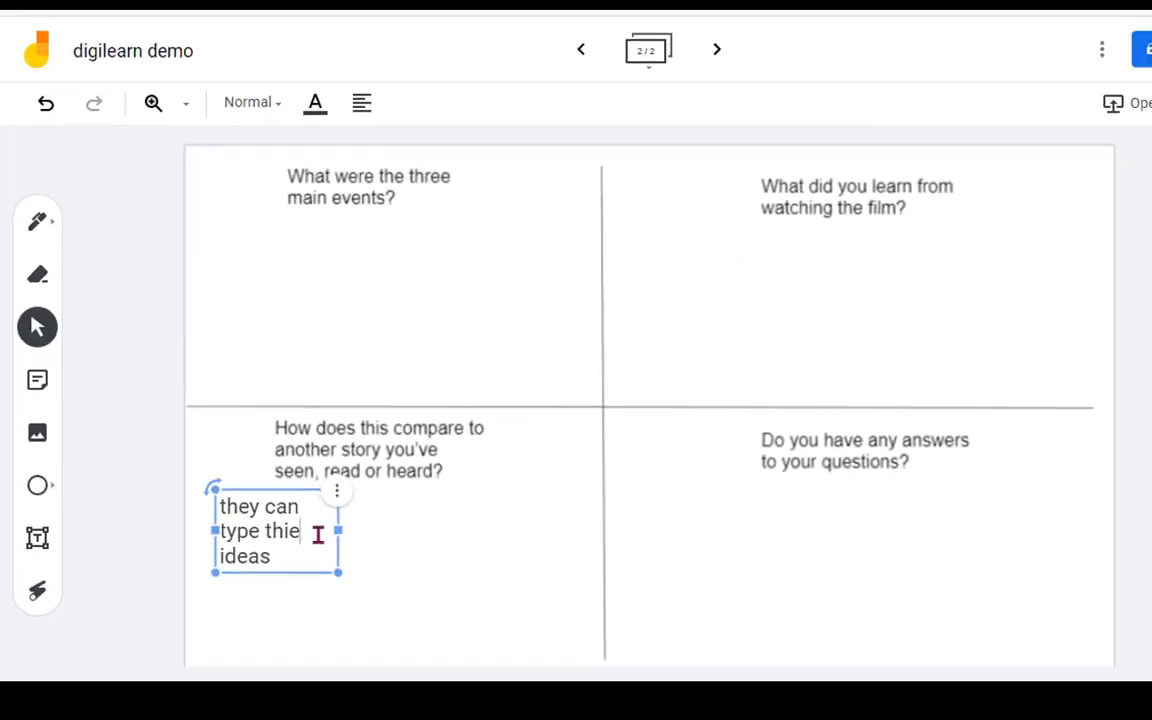
key("BackSpace")
type("er")
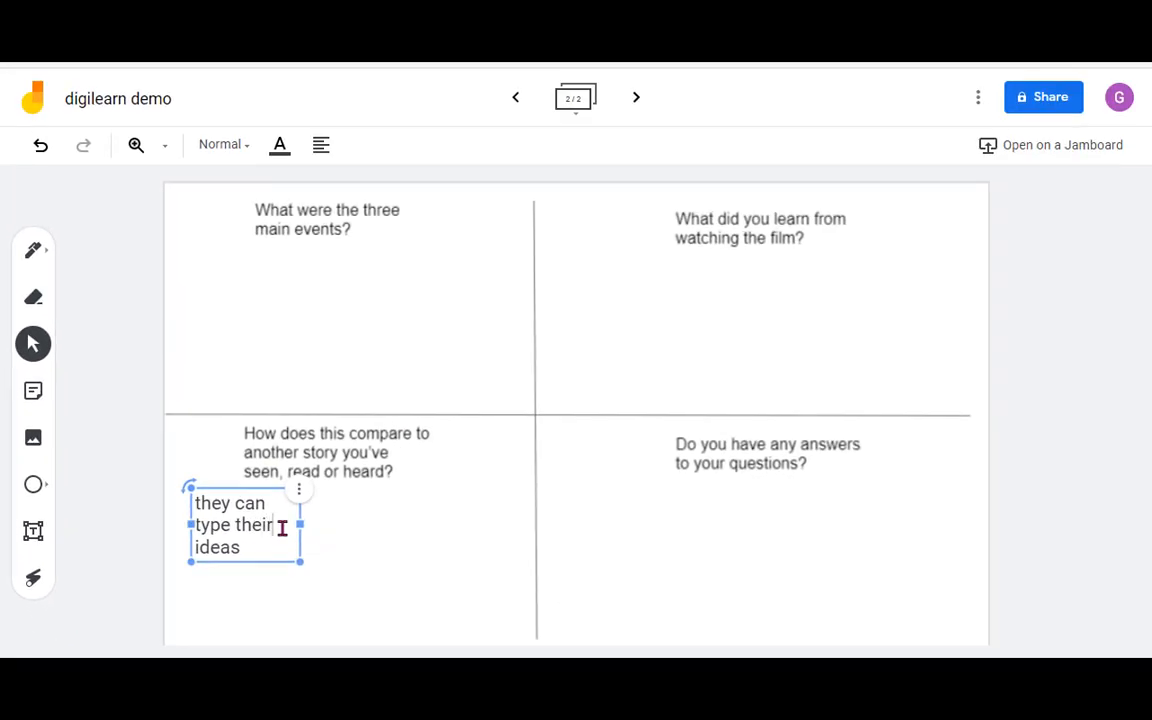
Move the "they can type their ideas" text box into the "Do you have any answers to your questions?" quadrant
left_click(321, 545)
left_click(240, 531)
left_click_drag(252, 558, 628, 563)
left_click(639, 568)
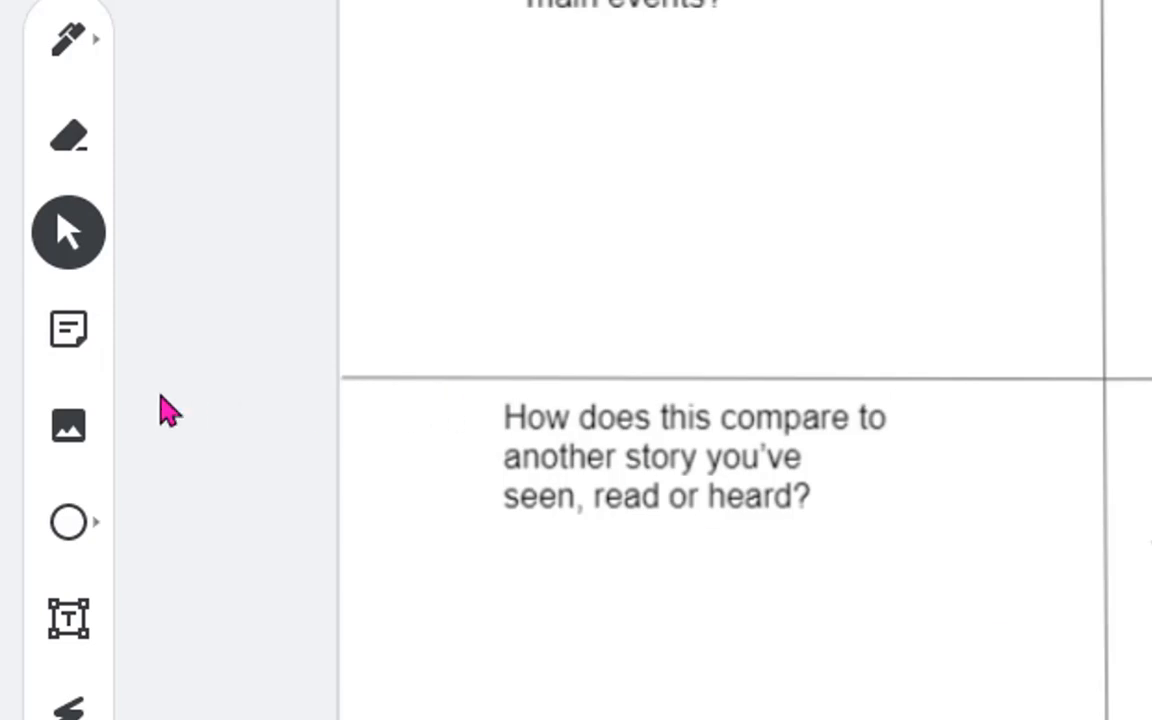
Add a yellow sticky note reading "type your idea here" to the frame
left_click(69, 332)
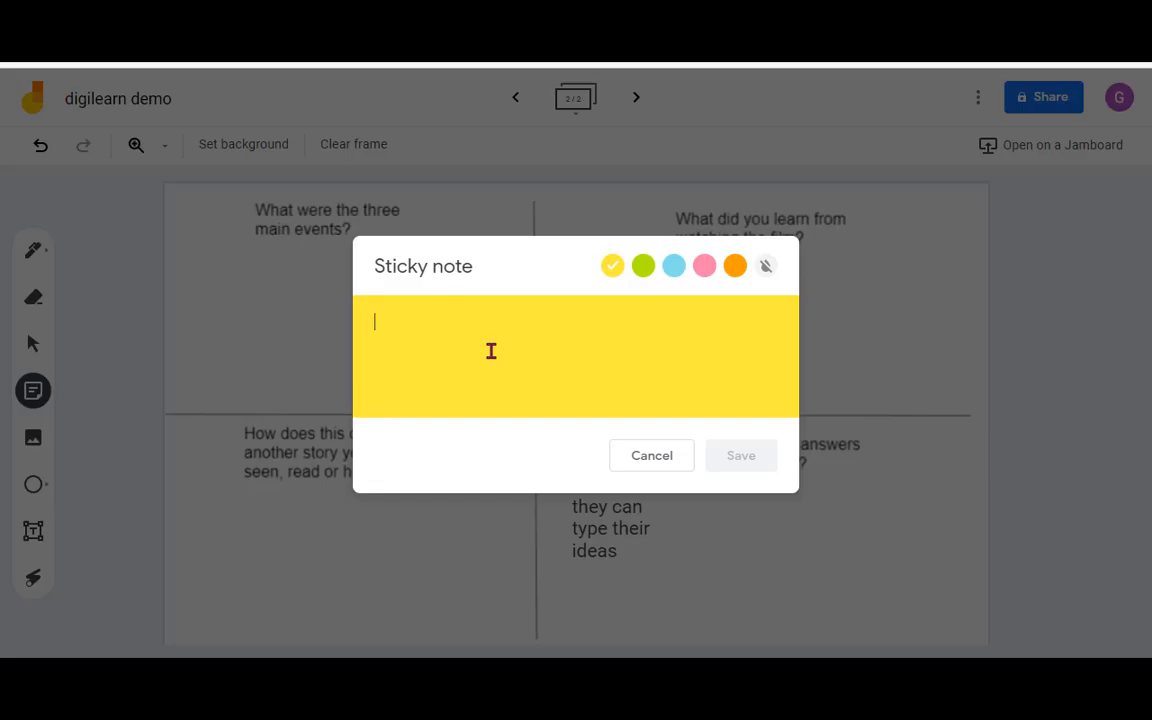
type("type y")
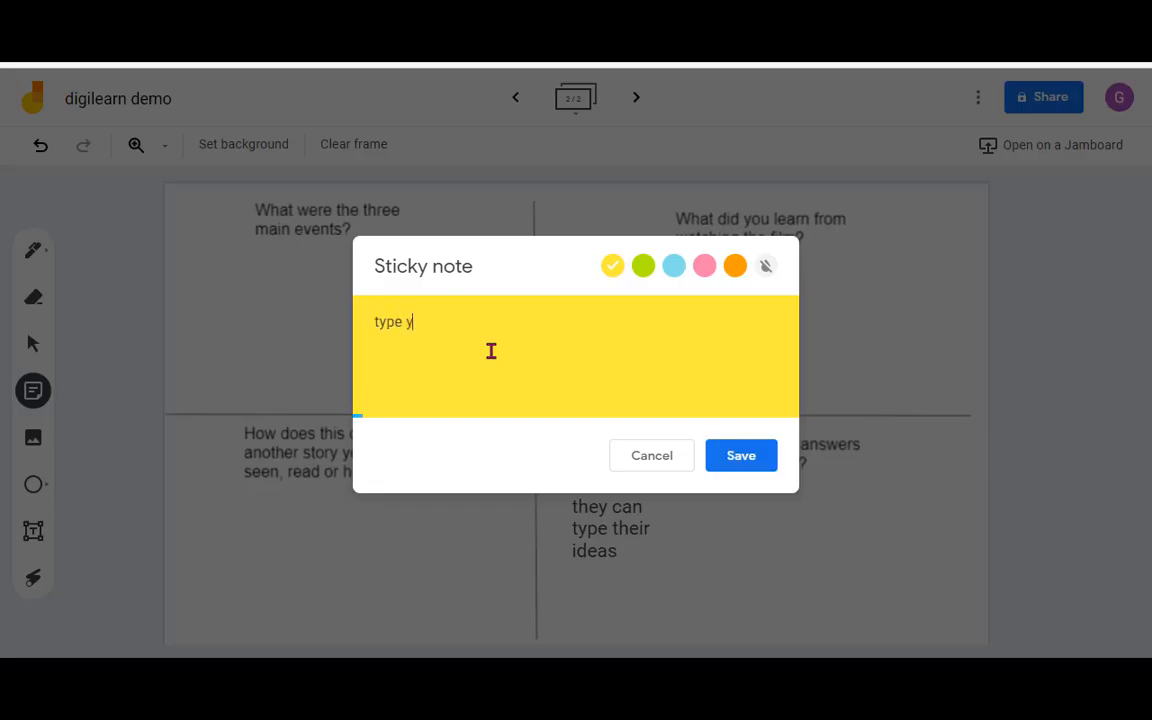
type("our idea here")
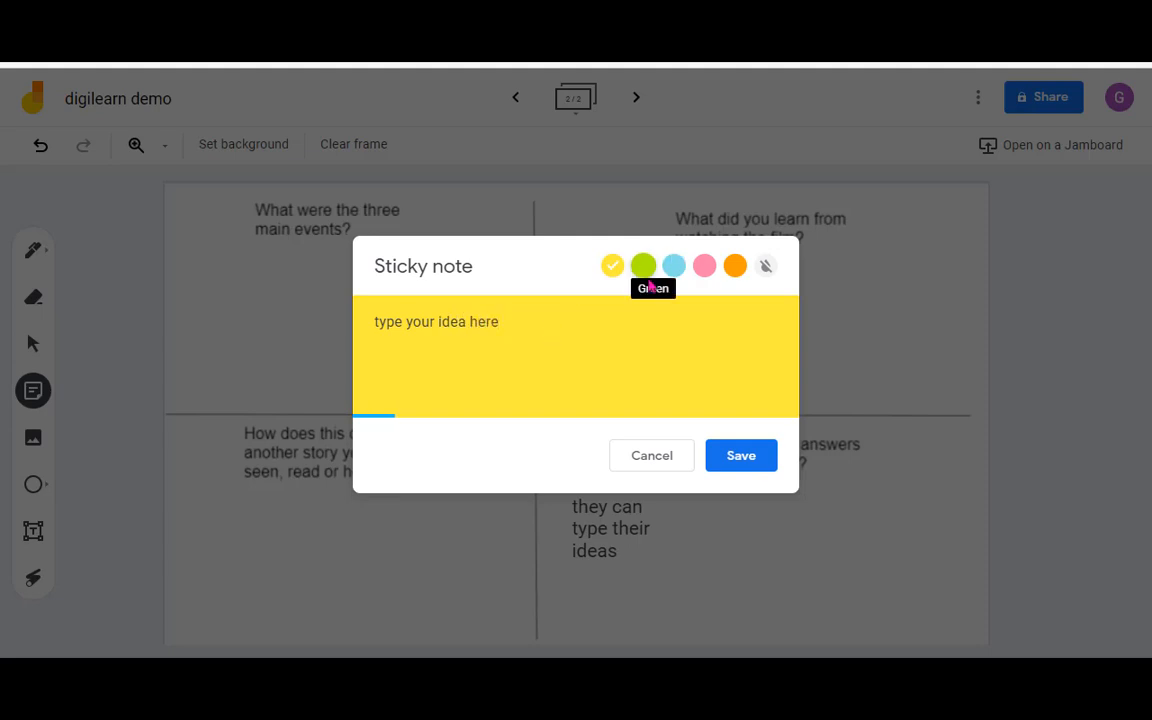
left_click(736, 457)
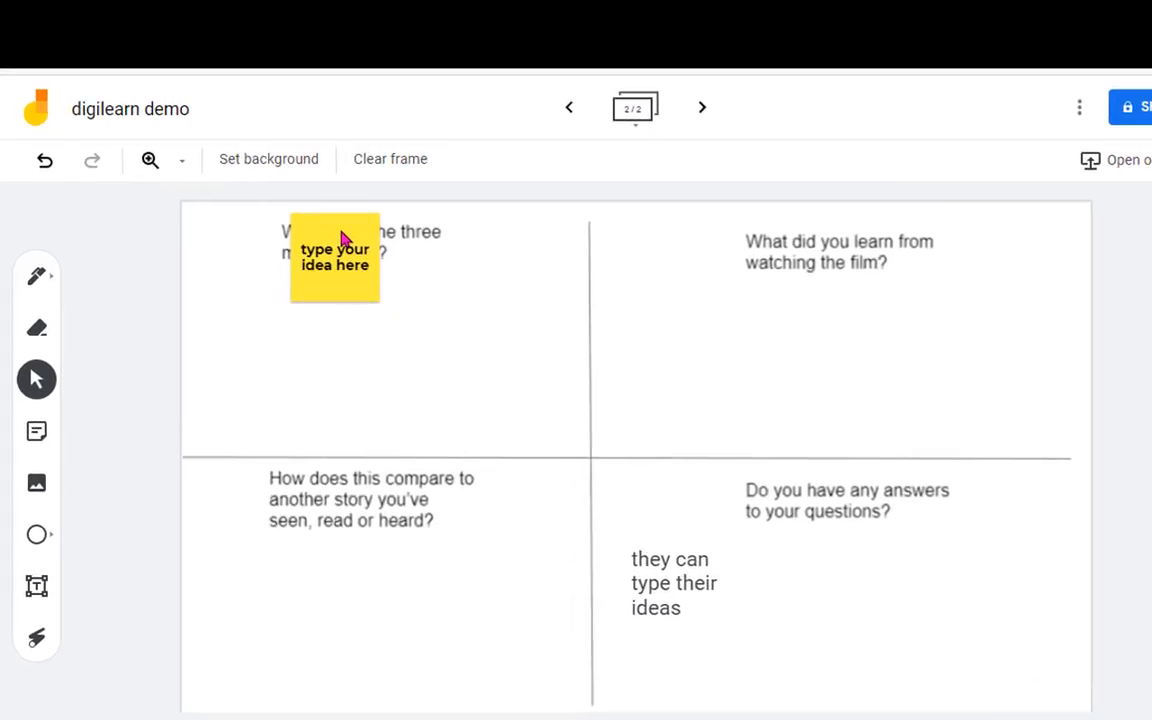
Duplicate the yellow sticky note and place the copy below "What did you learn from watching the film?"
left_click(345, 237)
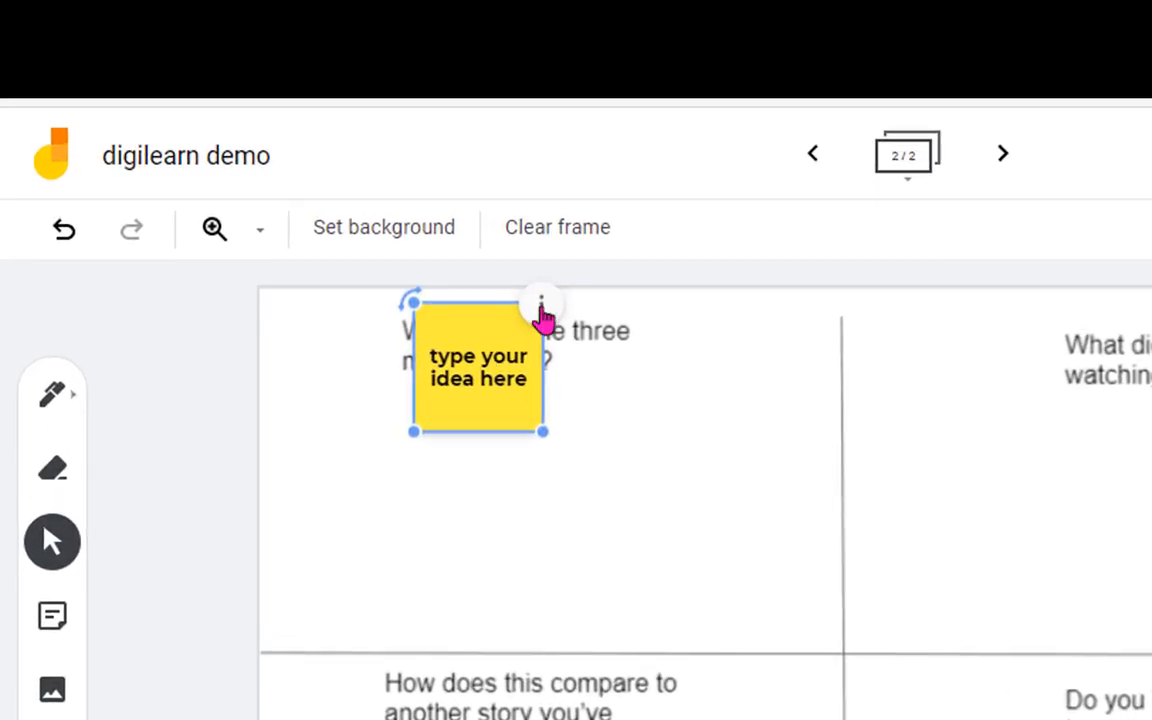
left_click(377, 213)
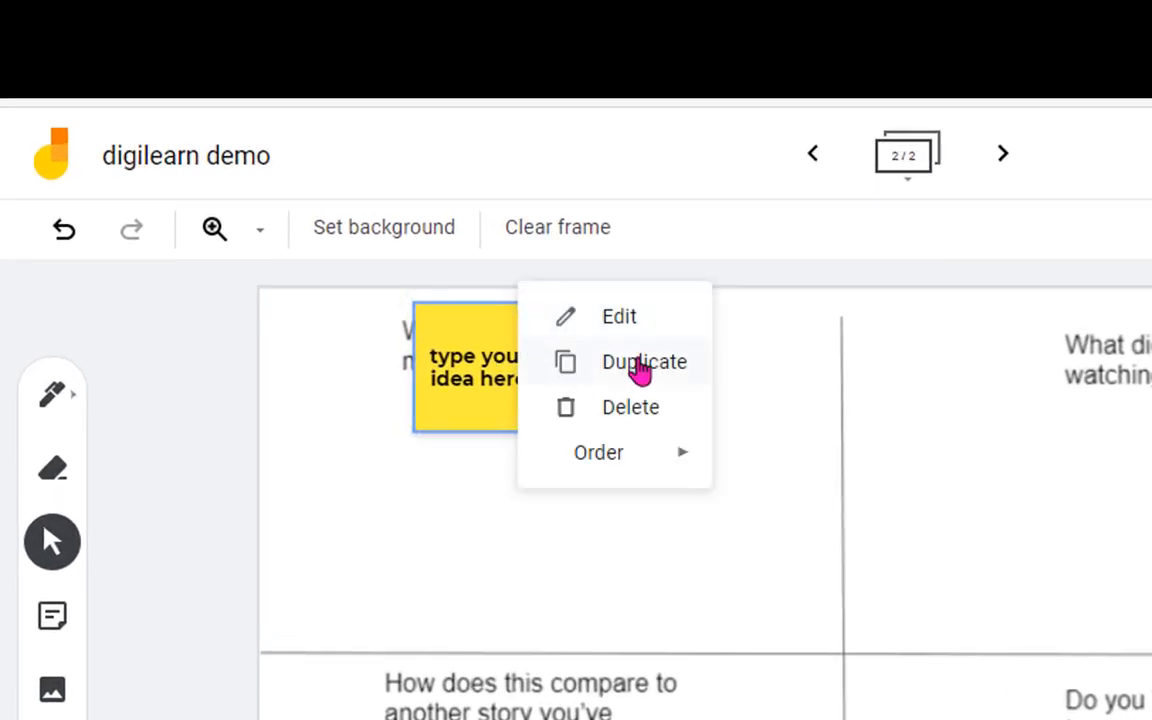
left_click(640, 365)
left_click_drag(334, 260, 680, 319)
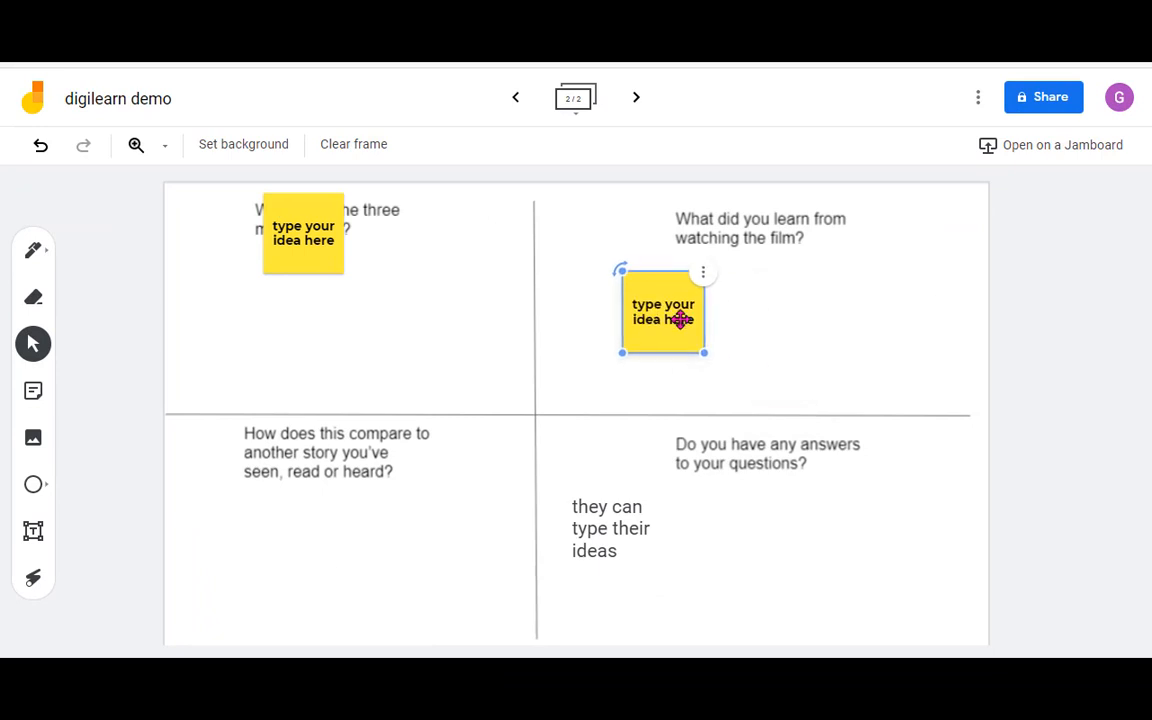
Change the colour of the sticky note in the film-learning quadrant to green
double_click(680, 319)
left_click(643, 265)
left_click(740, 455)
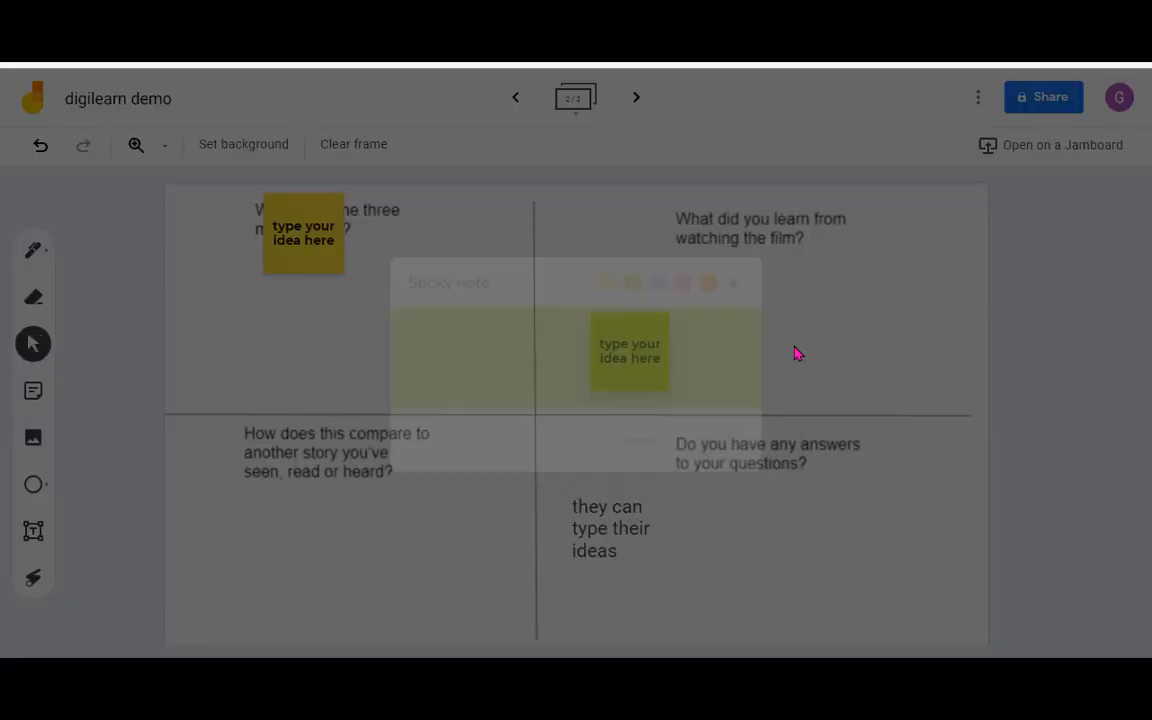
Move the yellow sticky note below the "three main events" question and the "they can type their ideas" text beside the green note
left_click_drag(321, 252, 248, 317)
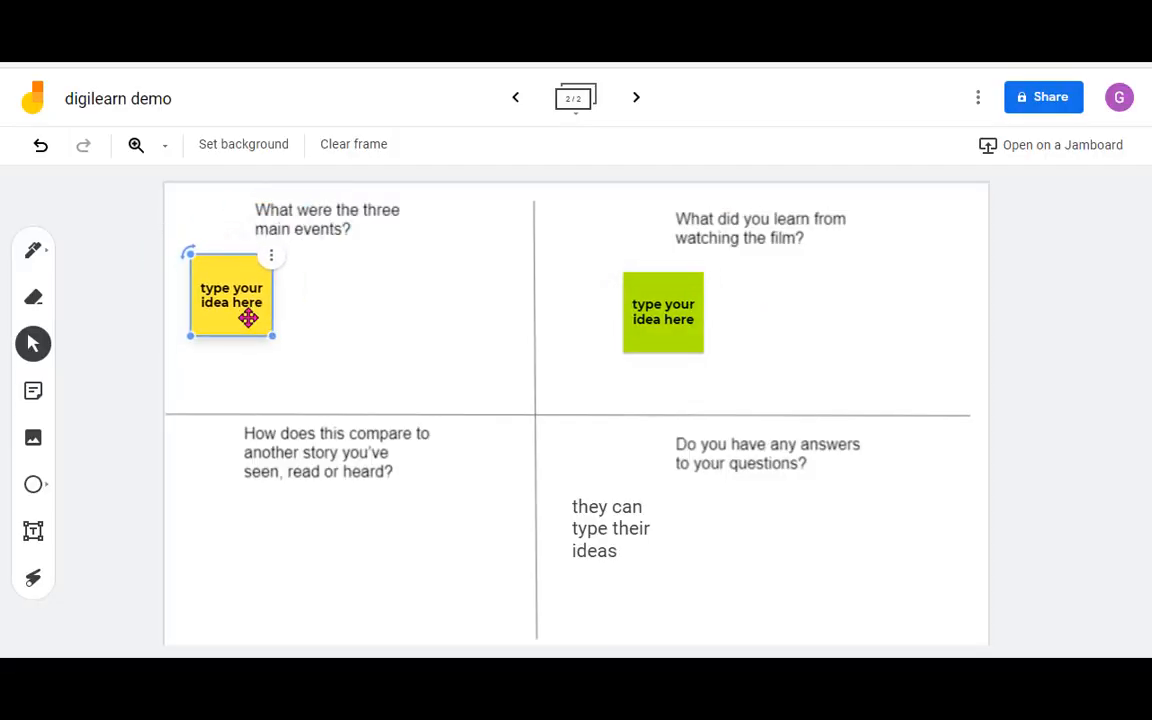
left_click(685, 361)
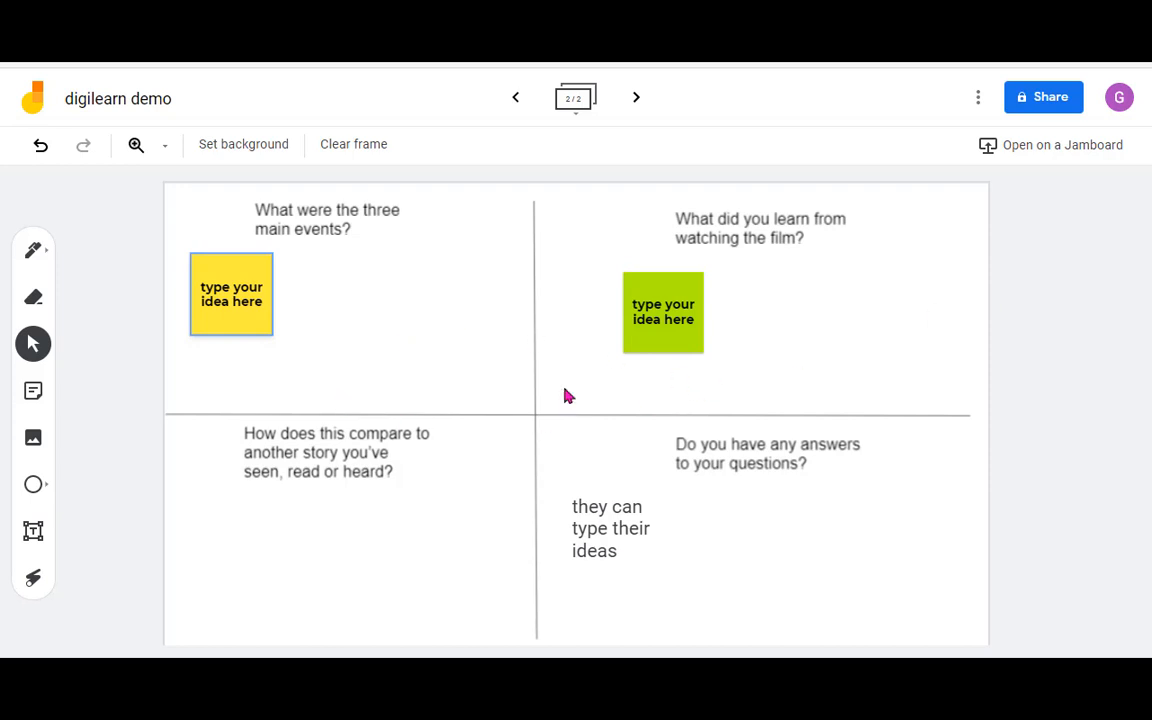
left_click_drag(618, 536, 814, 316)
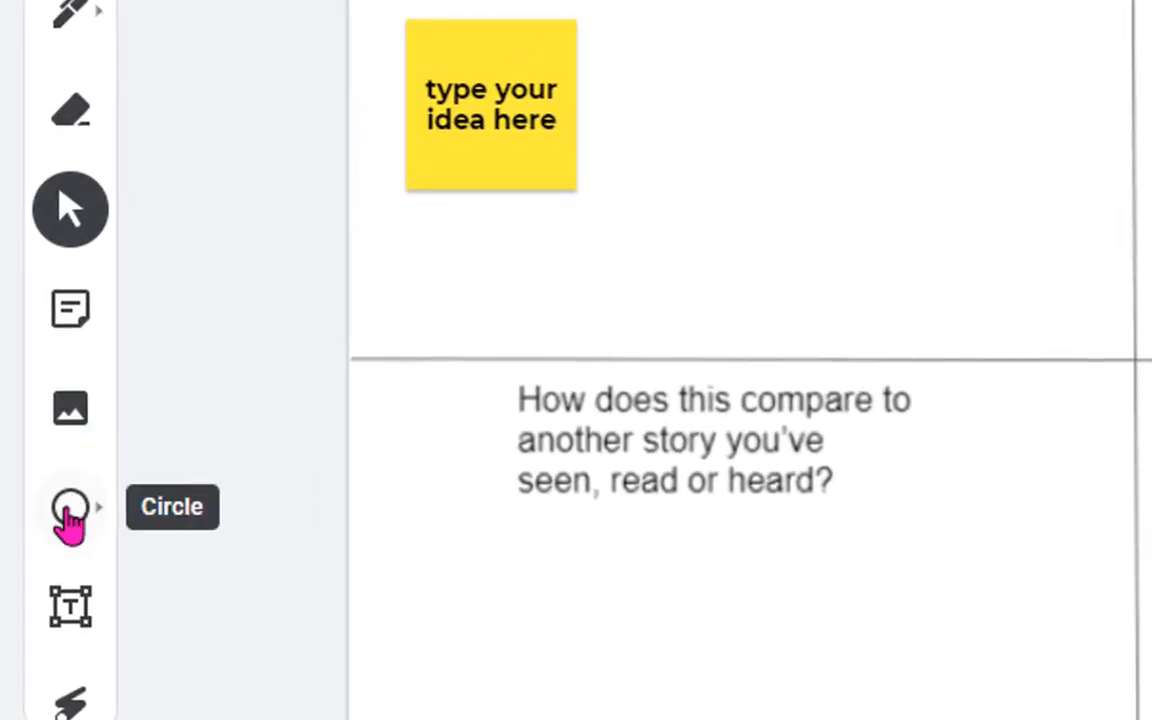
Search Google Images for "romans" and insert the second result, a photo of Roman ruins
left_click(72, 424)
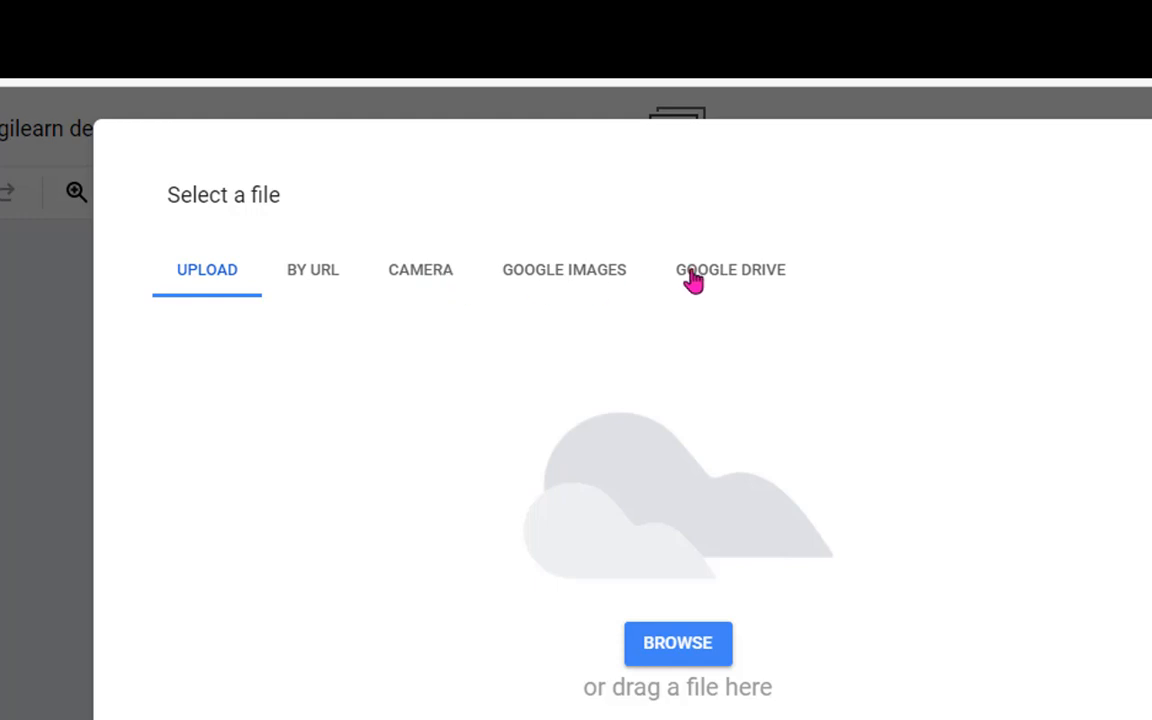
left_click(618, 281)
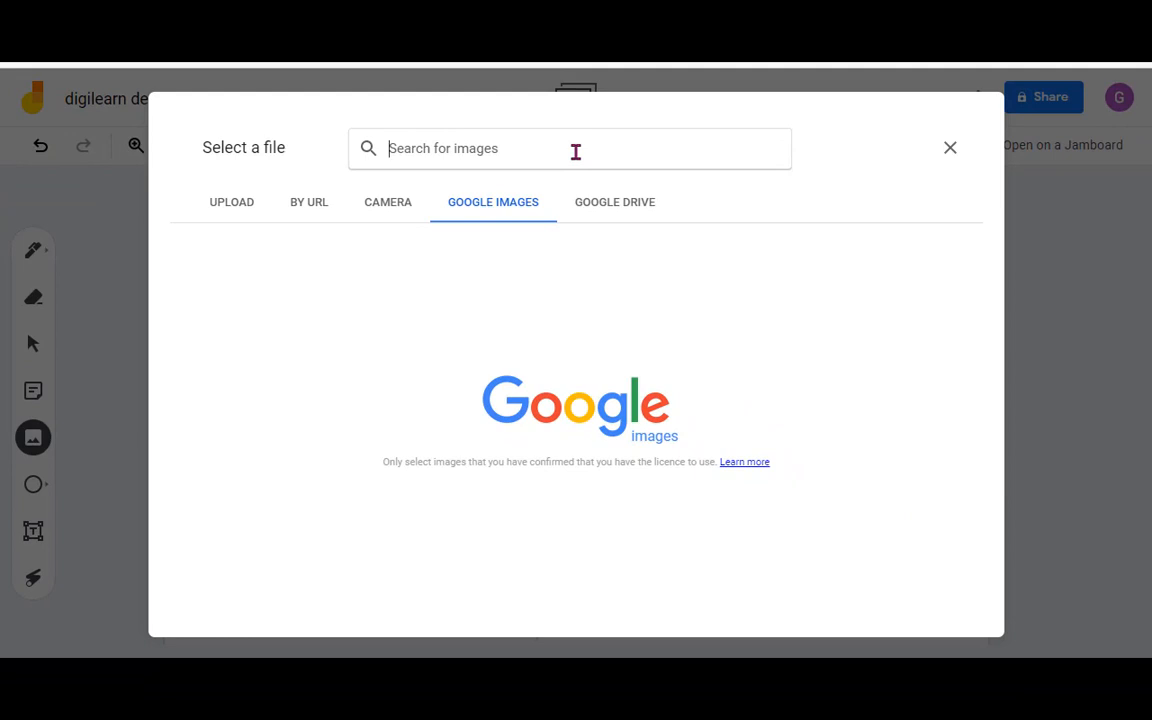
type("romans")
key("Return")
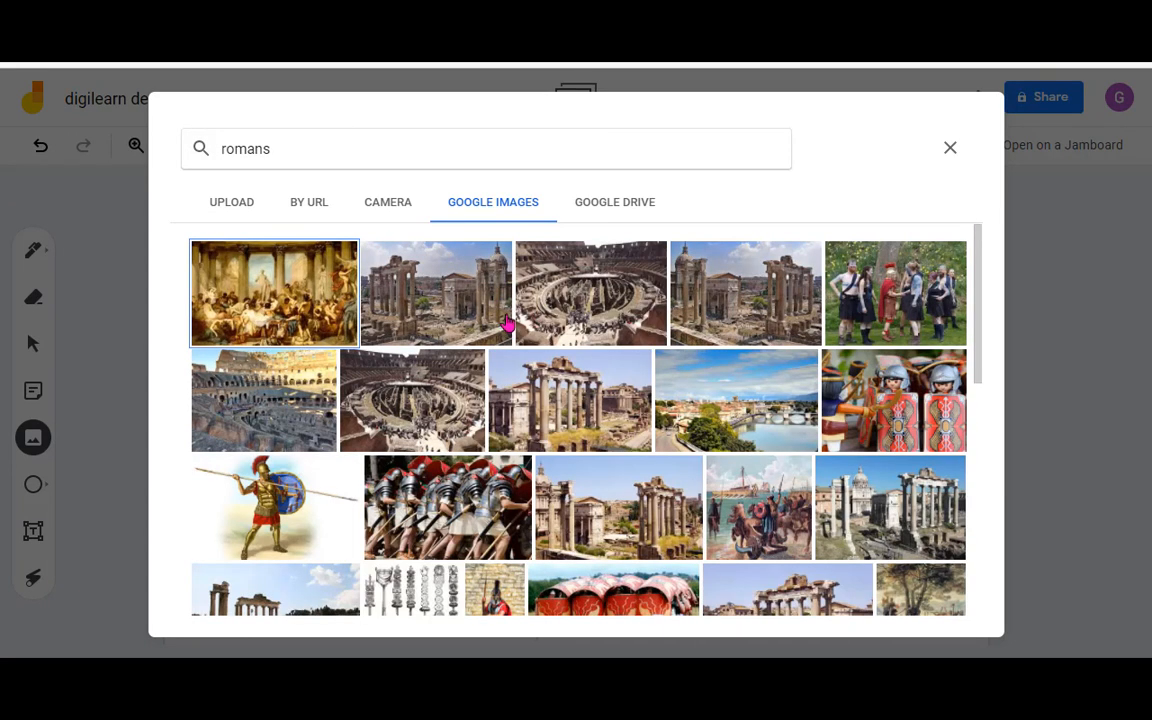
left_click(447, 306)
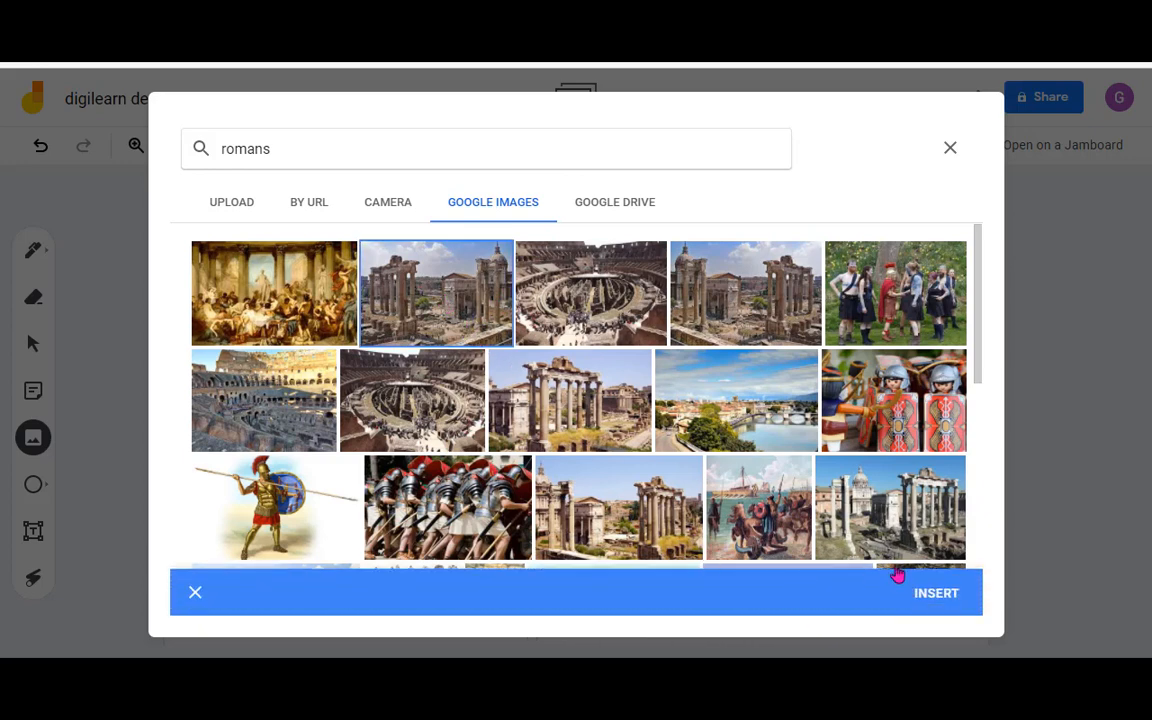
left_click(936, 594)
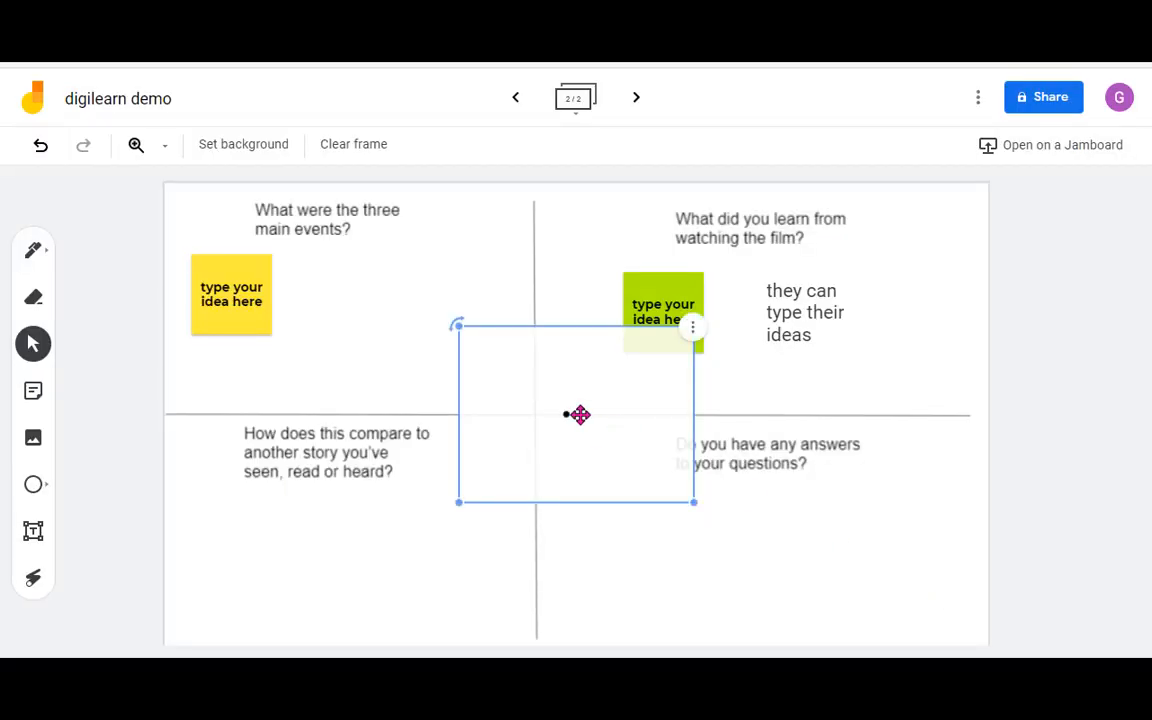
Shrink the Roman ruins photo and place it below the "Do you have any answers to your questions?" text
left_click_drag(577, 410, 832, 537)
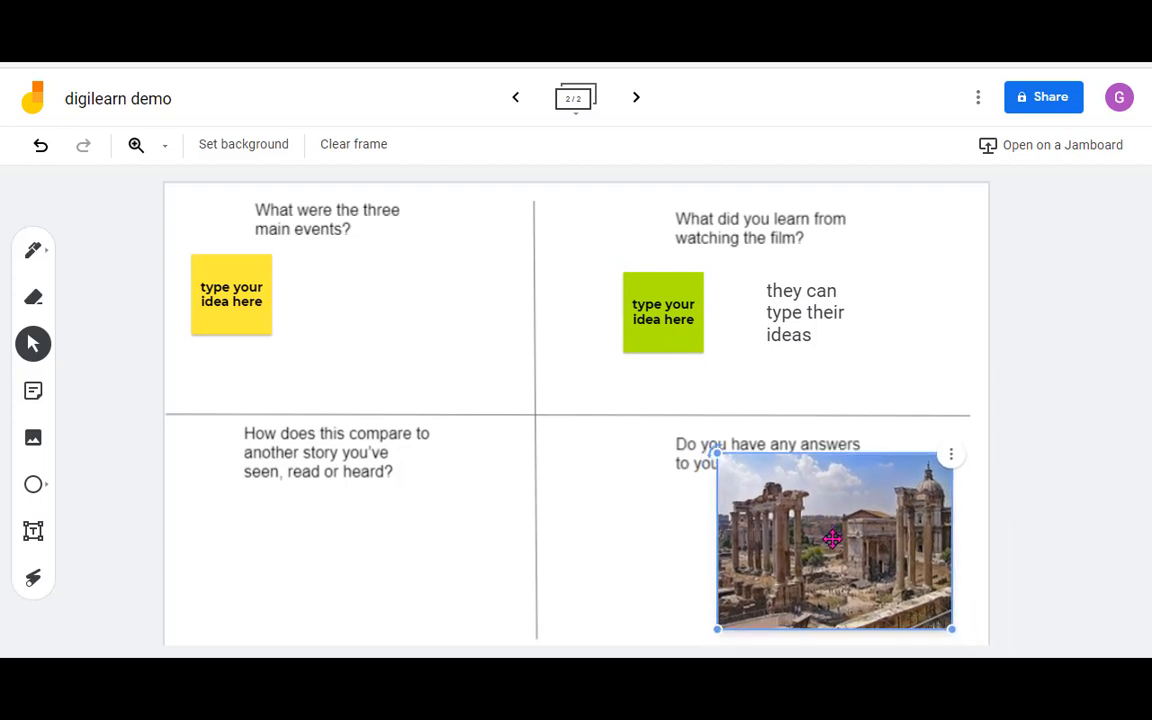
left_click_drag(948, 630, 864, 563)
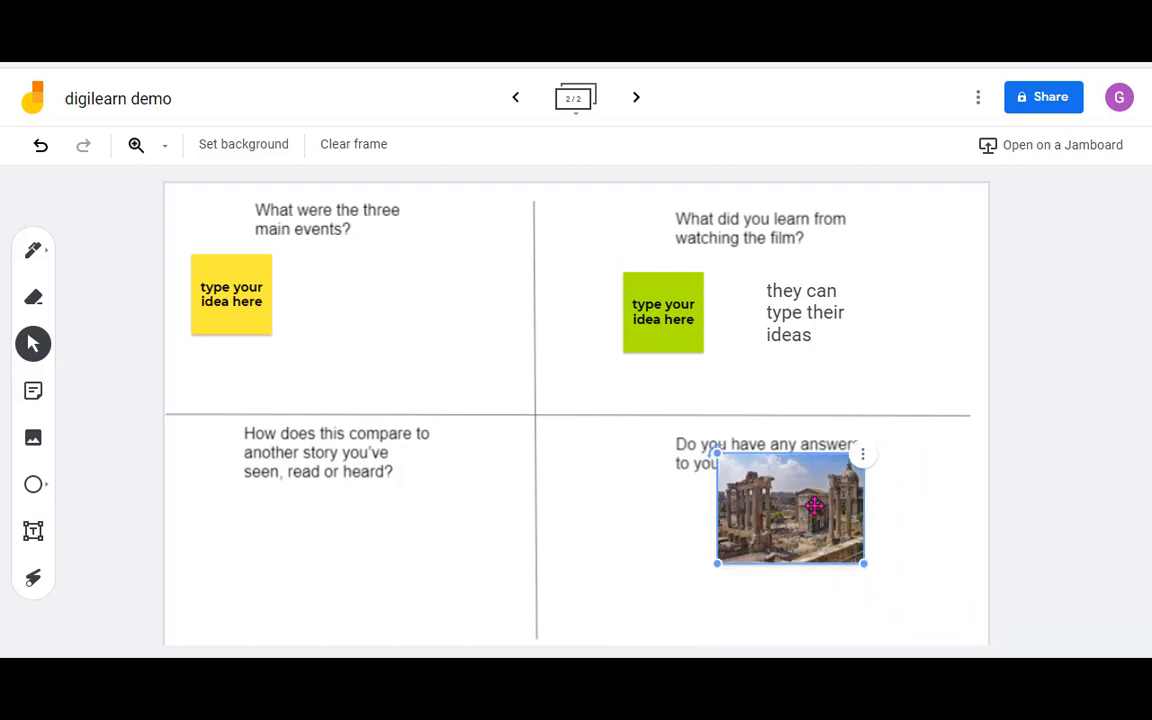
left_click_drag(809, 504, 888, 549)
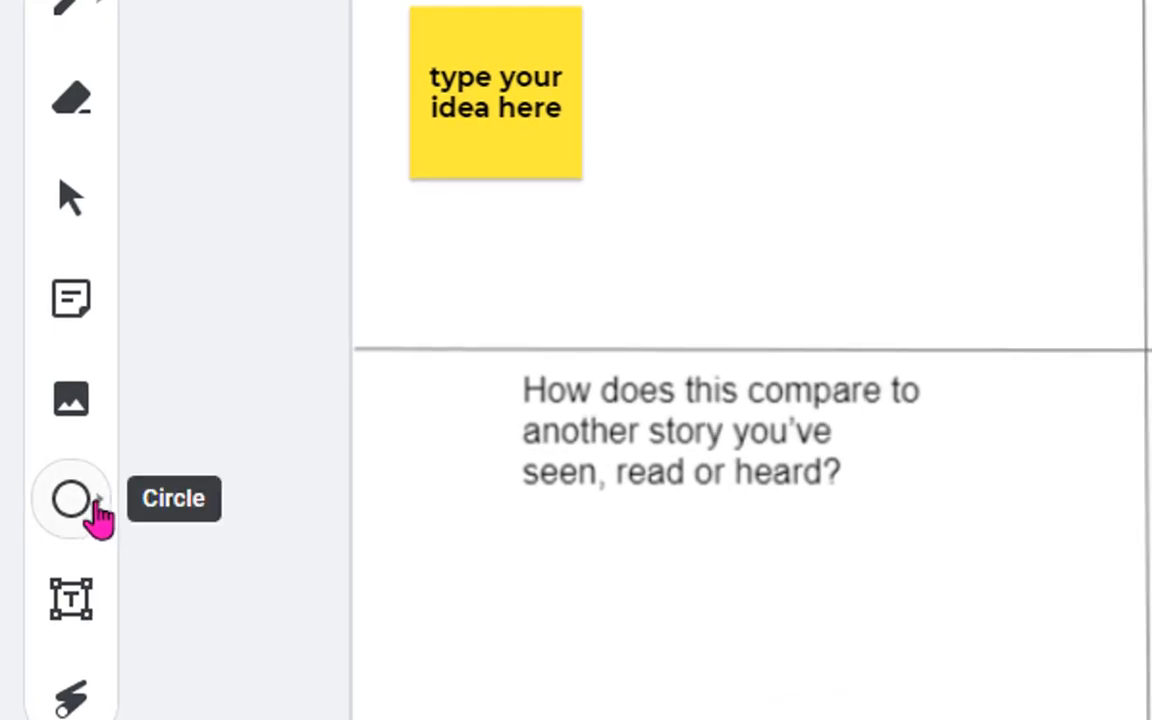
Add a square shape beside the yellow sticky note in the main events quadrant and enlarge it
left_click(98, 518)
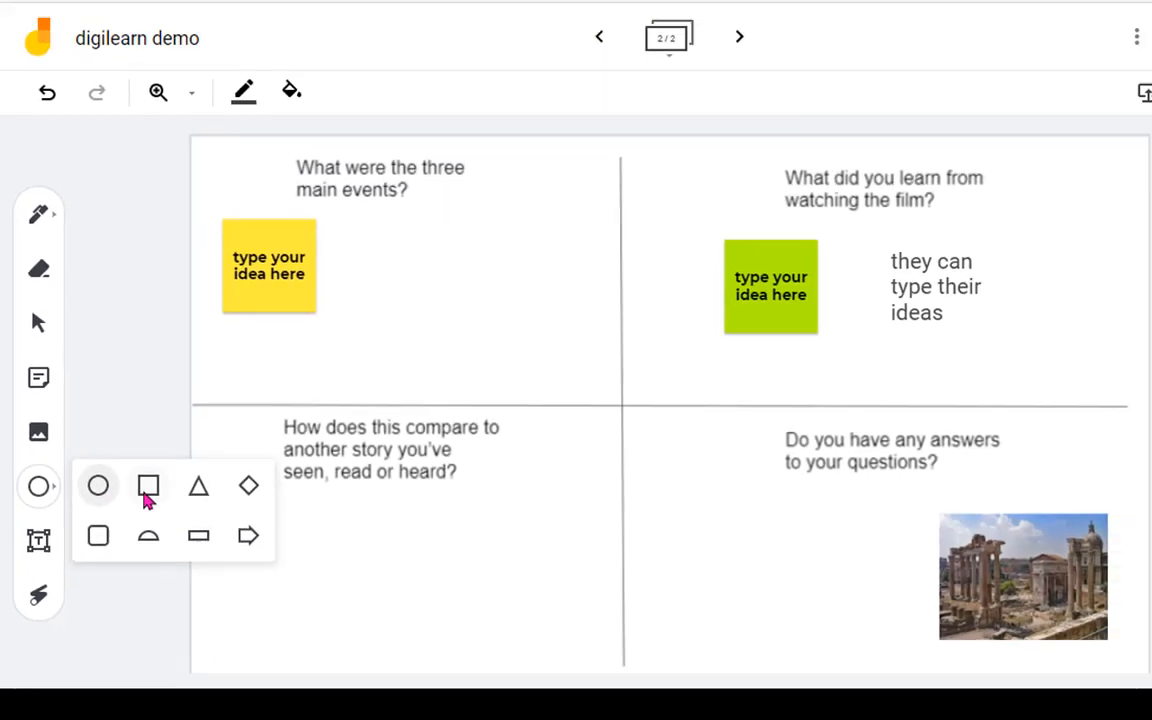
left_click(147, 497)
left_click(328, 367)
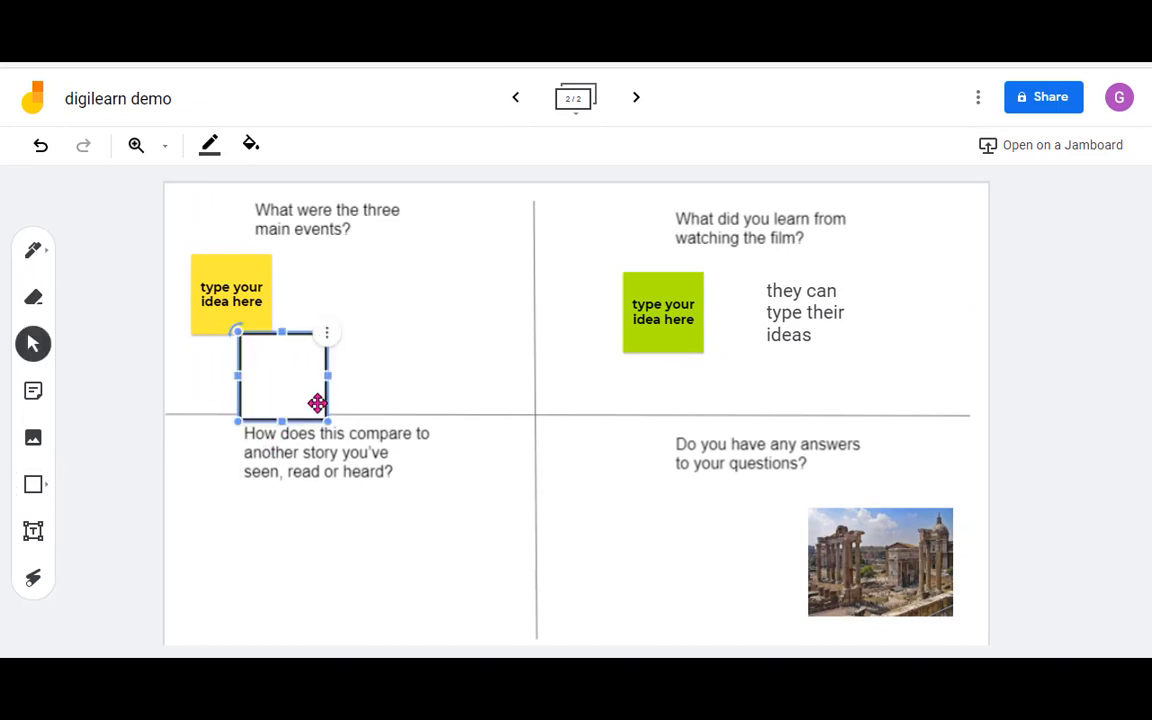
left_click_drag(316, 403, 404, 337)
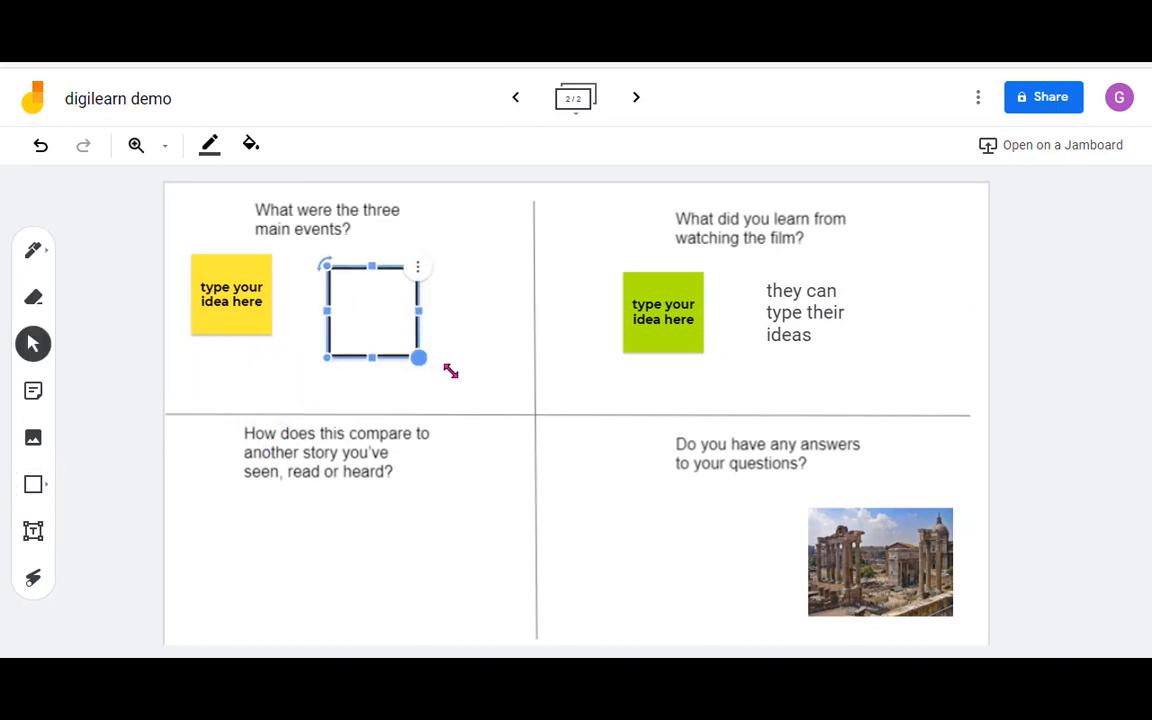
left_click_drag(451, 371, 455, 393)
Give the square a light blue fill and a red border
left_click(209, 145)
left_click(251, 145)
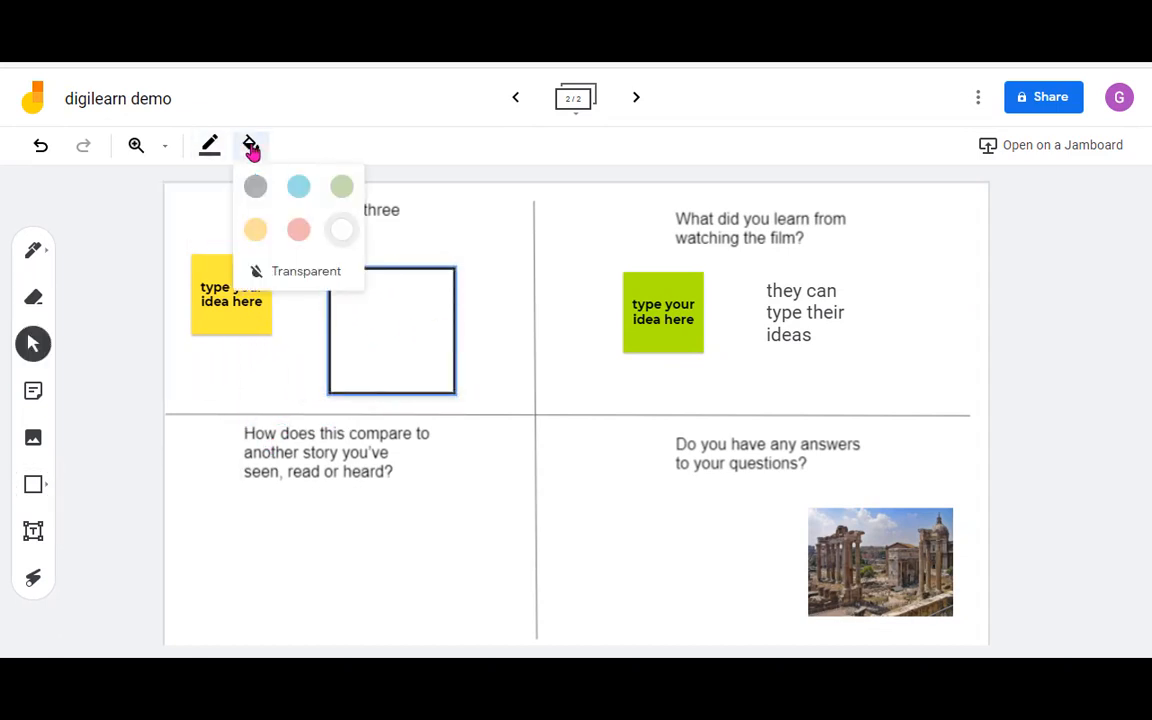
left_click(298, 186)
left_click(210, 145)
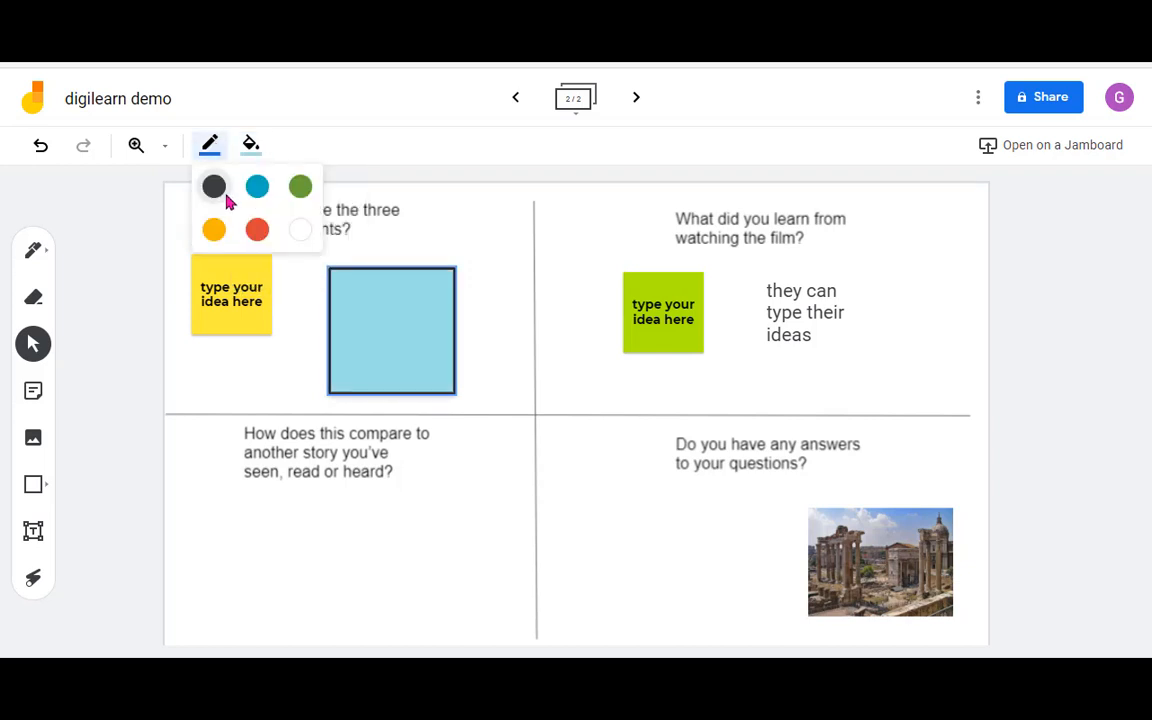
left_click(257, 229)
left_click(560, 300)
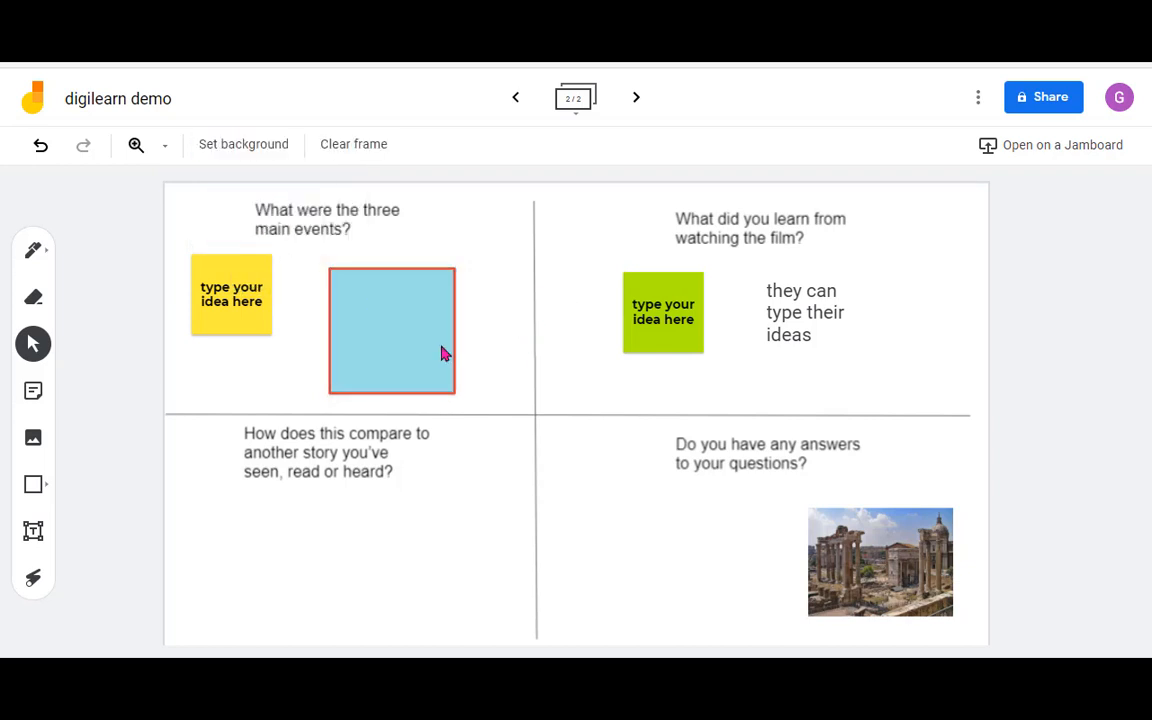
Place the blue square behind the "they can type their ideas" text in the film-learning quadrant and position the text inside it
left_click_drag(440, 363, 847, 354)
left_click(865, 262)
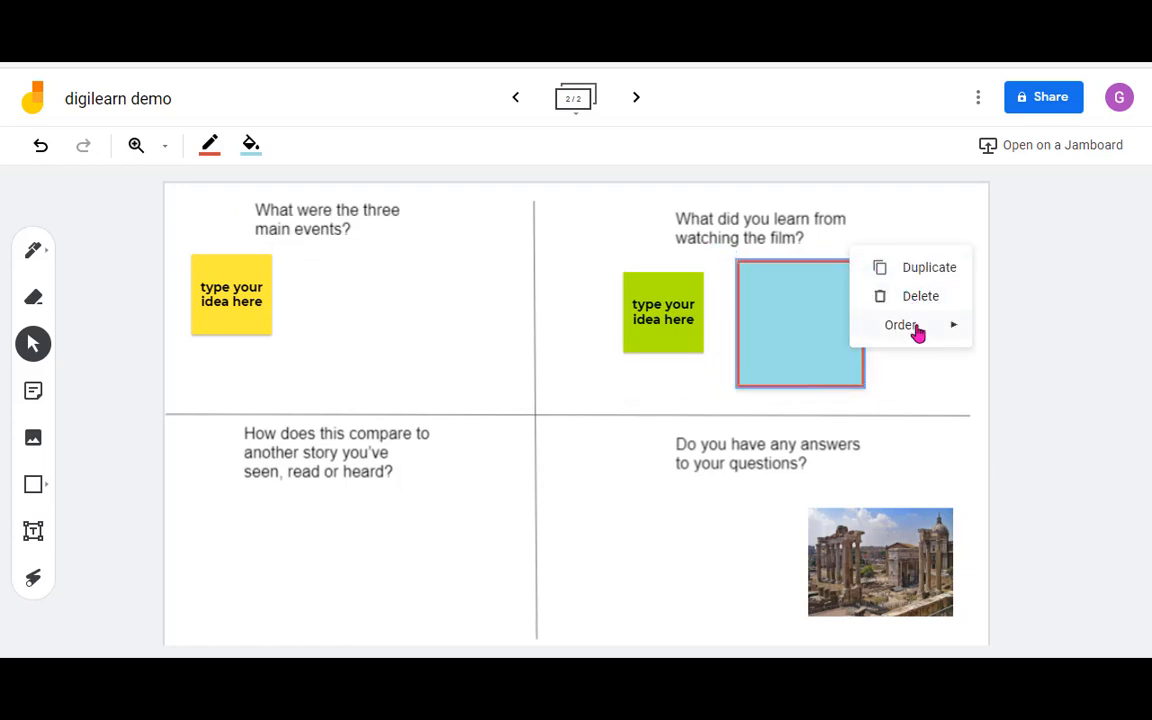
mouse_move(917, 333)
left_click(740, 419)
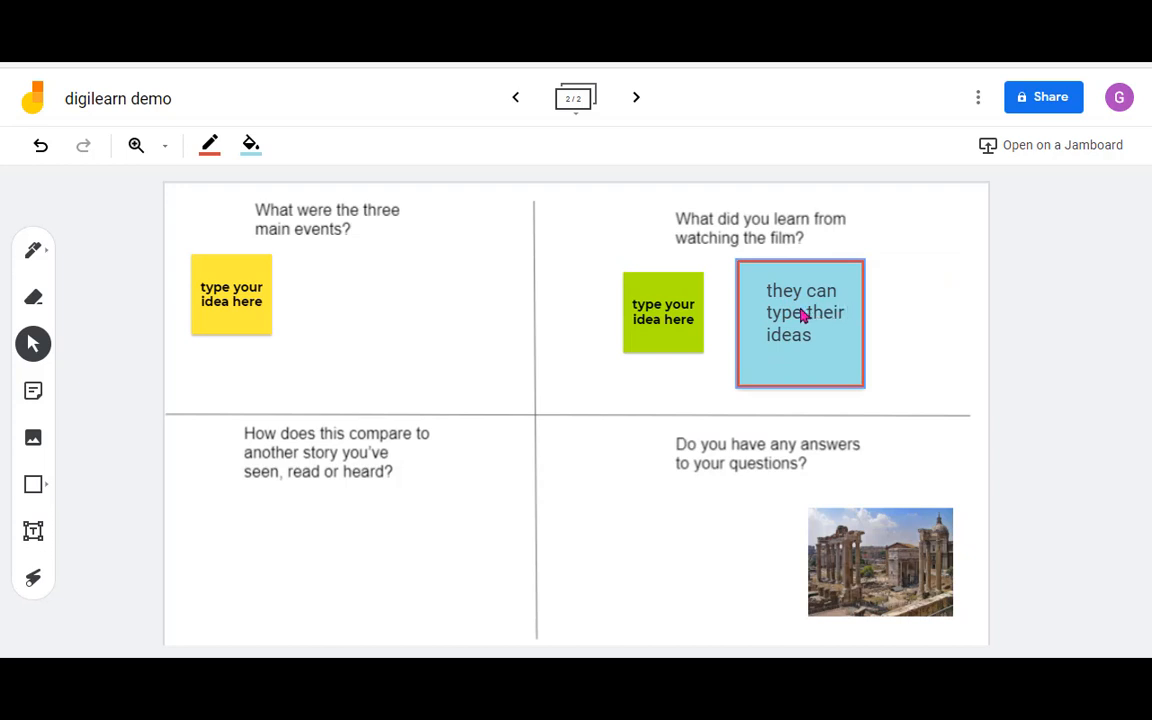
left_click_drag(802, 316, 780, 305)
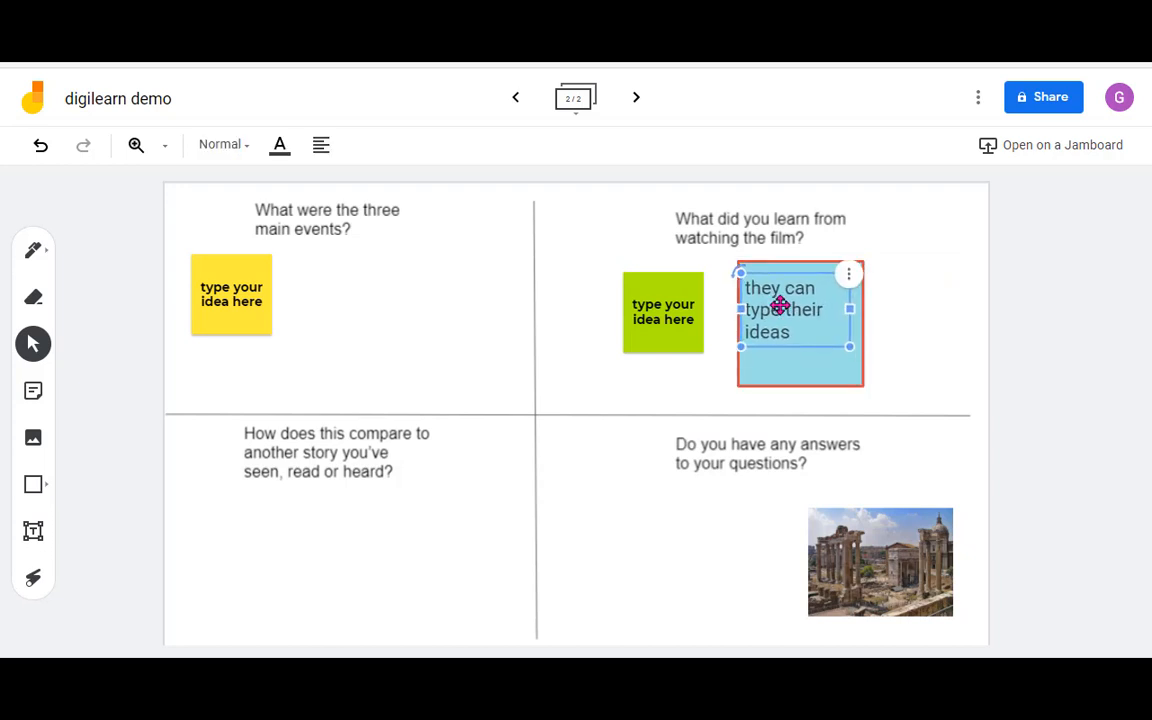
left_click(946, 296)
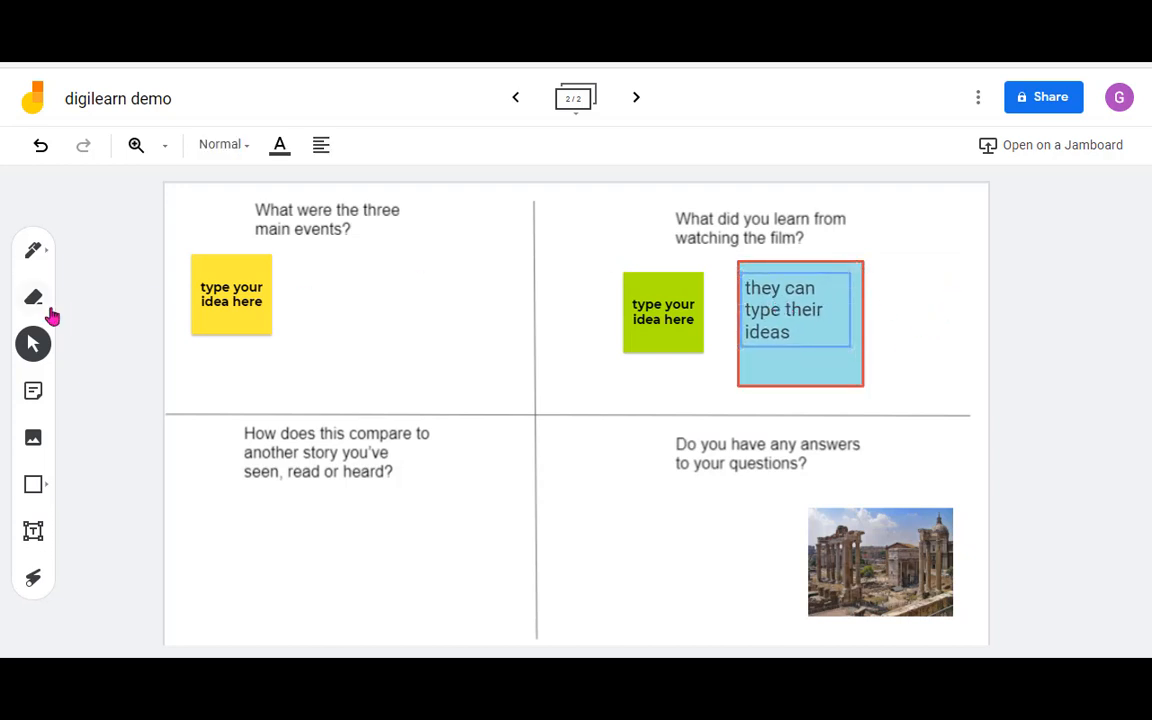
Draw a freehand black zigzag with the marker from beside the yellow sticky note across the centre line into the film-learning quadrant
left_click(33, 249)
left_click(33, 249)
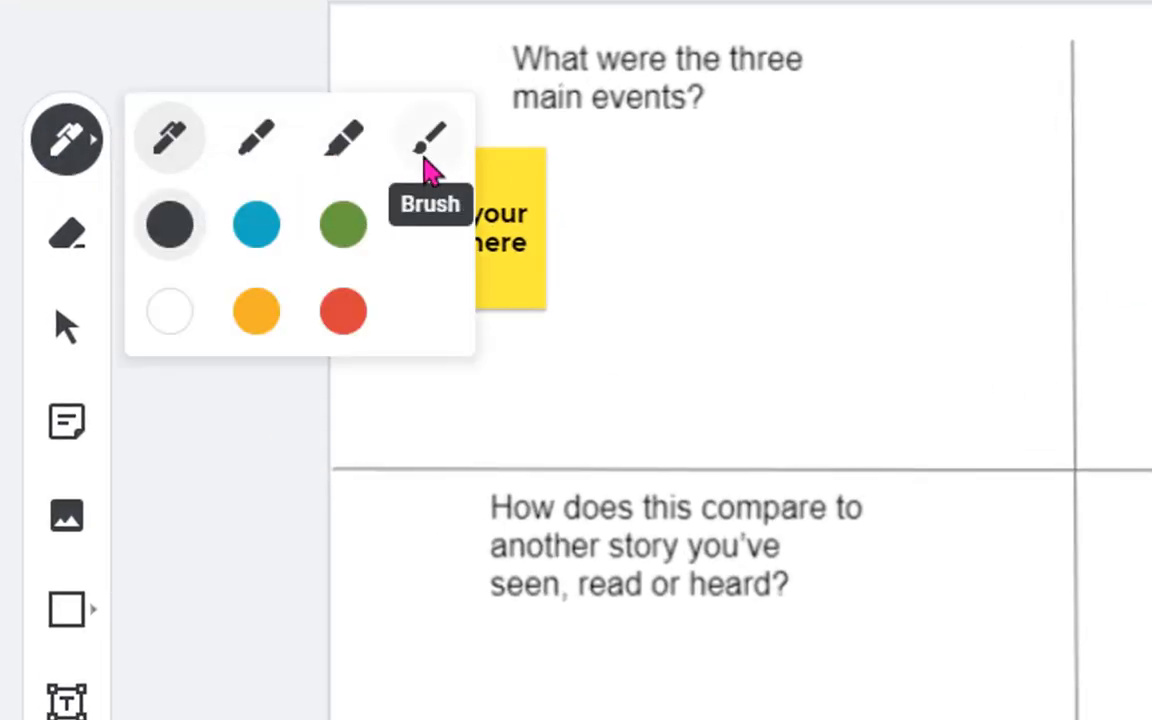
left_click(258, 155)
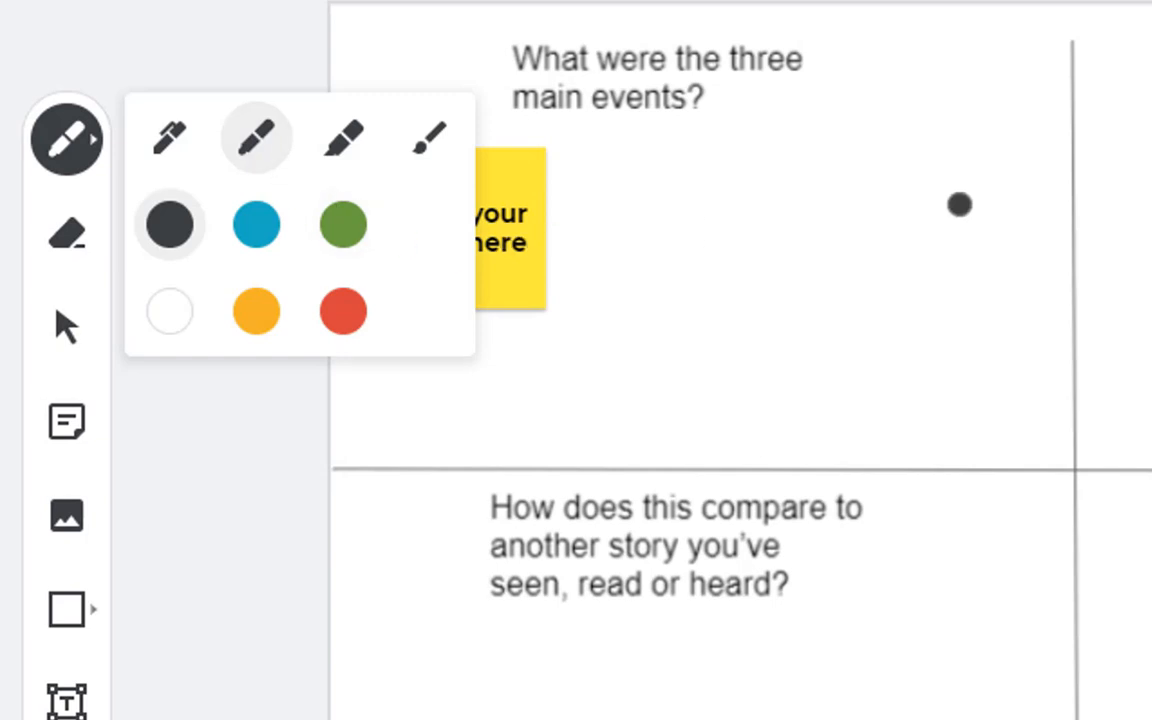
mouse_move(702, 164)
left_mouse_down()
mouse_move(712, 234)
mouse_move(778, 286)
mouse_move(944, 302)
left_mouse_up()
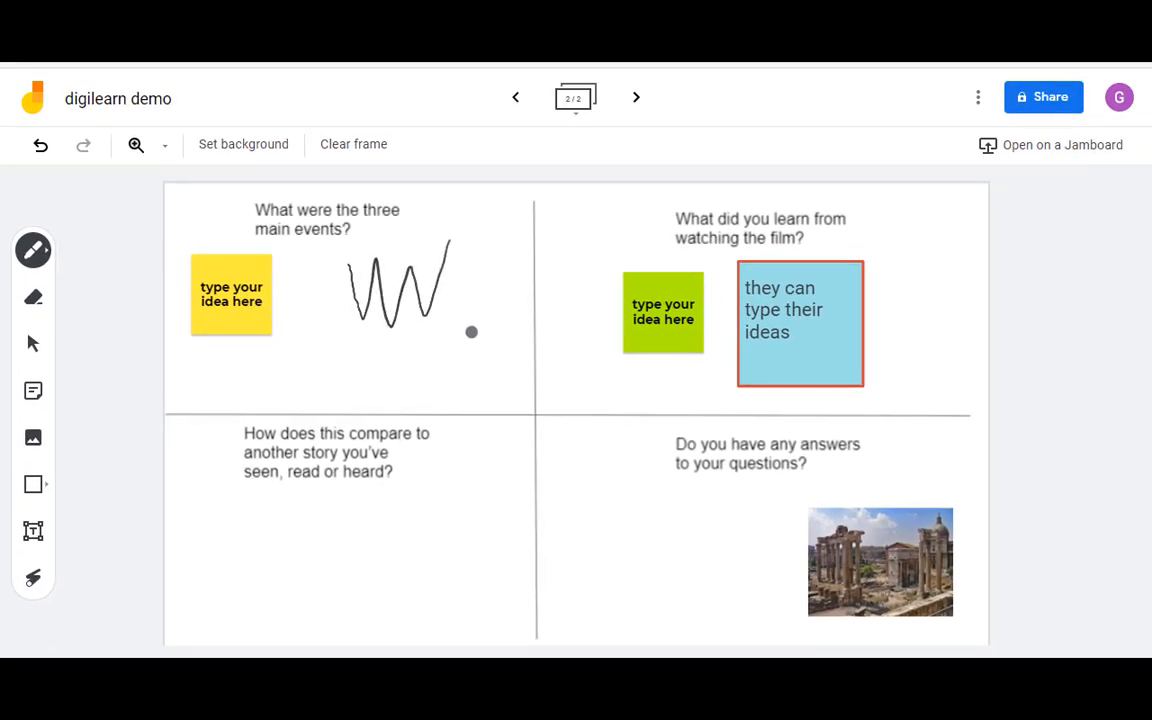
mouse_move(471, 332)
left_mouse_down()
mouse_move(548, 291)
mouse_move(568, 333)
left_mouse_up()
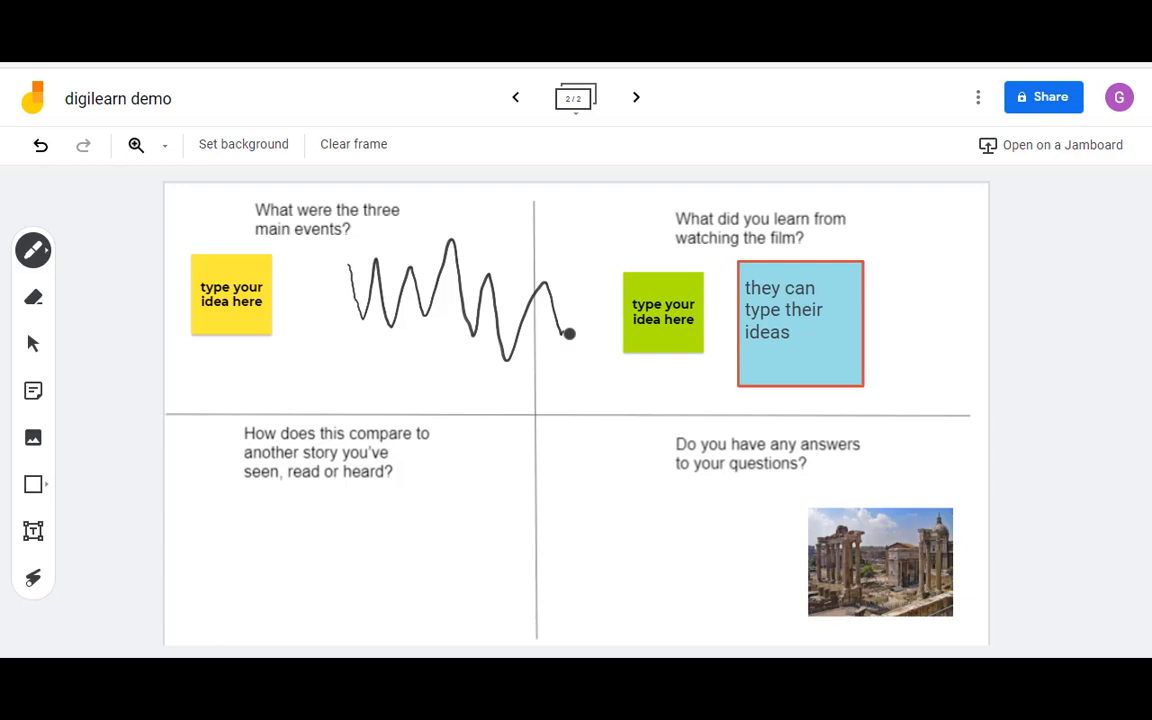
Using an orange marker on the third frame, handwrite 36 + 42 and the working 30 + 6 + 40 + 2, 30 + 40 + 6 + 2 and 70 + 8
left_click(33, 250)
left_click(127, 335)
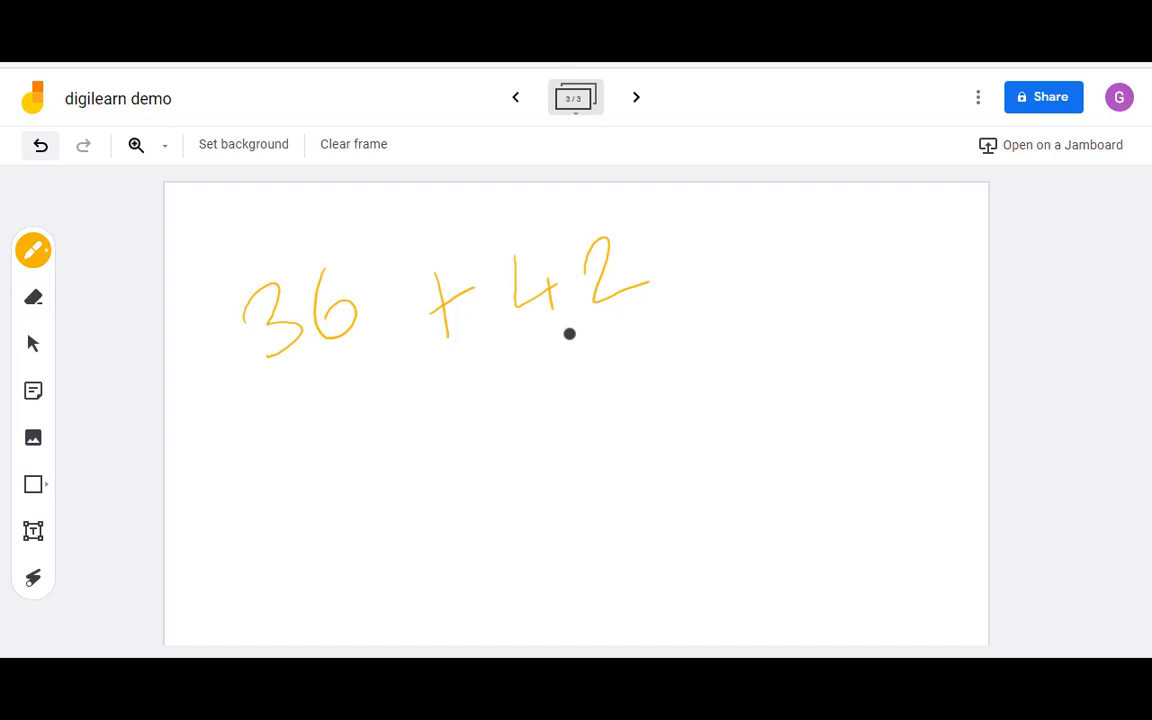
mouse_move(292, 424)
left_mouse_down()
mouse_move(316, 448)
mouse_move(289, 484)
left_mouse_up()
mouse_move(356, 428)
left_mouse_down()
mouse_move(350, 442)
mouse_move(356, 426)
left_mouse_up()
left_click_drag(430, 432, 432, 476)
left_click_drag(415, 452, 447, 440)
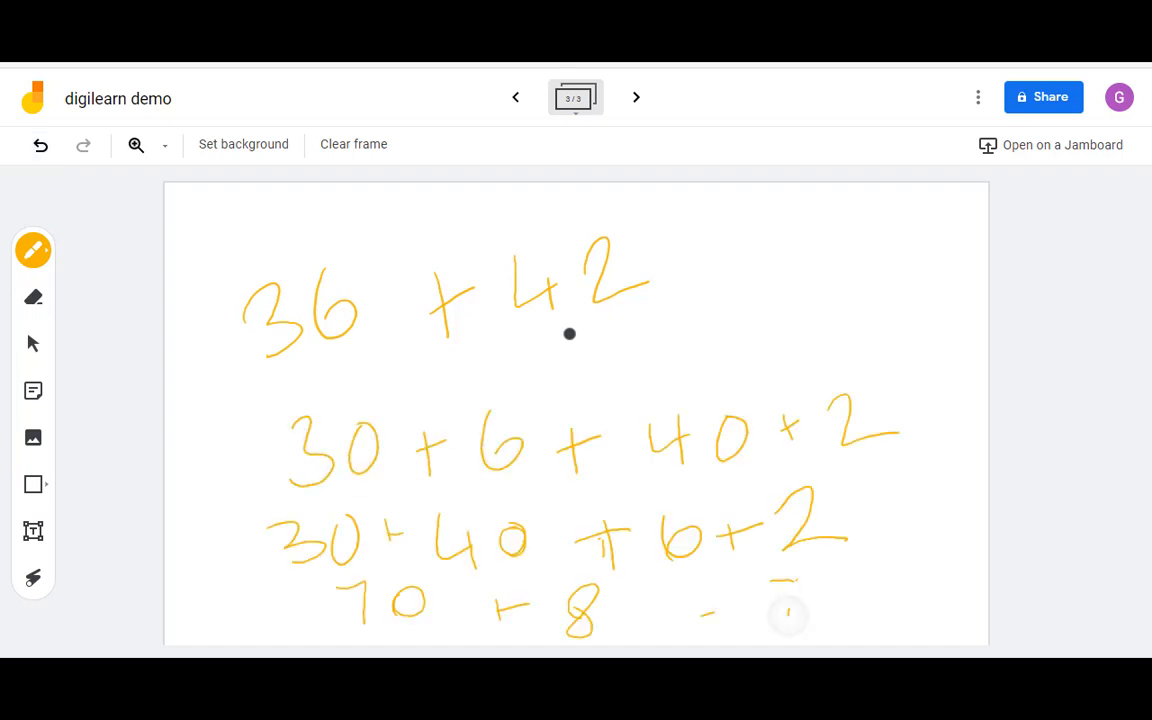
Handwrite the answer 78 at the end of the 70 + 8 line and underline it twice
mouse_move(770, 582)
left_mouse_down()
mouse_move(797, 580)
mouse_move(789, 632)
left_mouse_up()
mouse_move(858, 572)
left_mouse_down()
mouse_move(826, 598)
mouse_move(852, 578)
left_mouse_up()
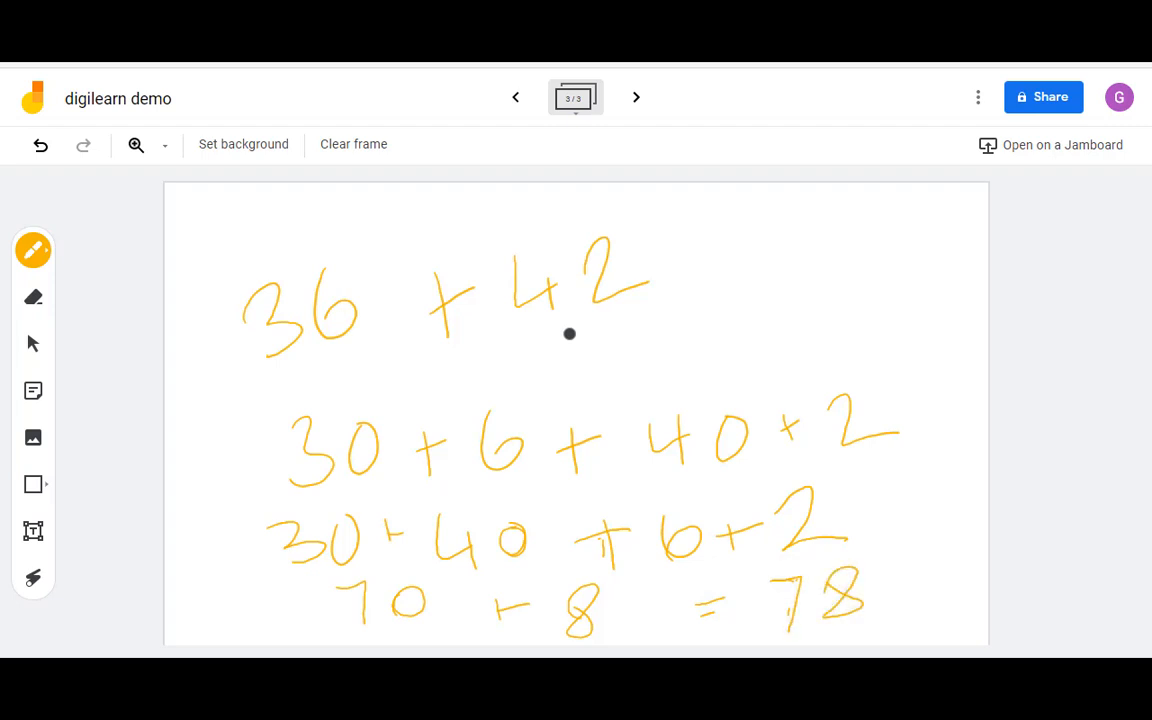
left_click_drag(776, 637, 905, 617)
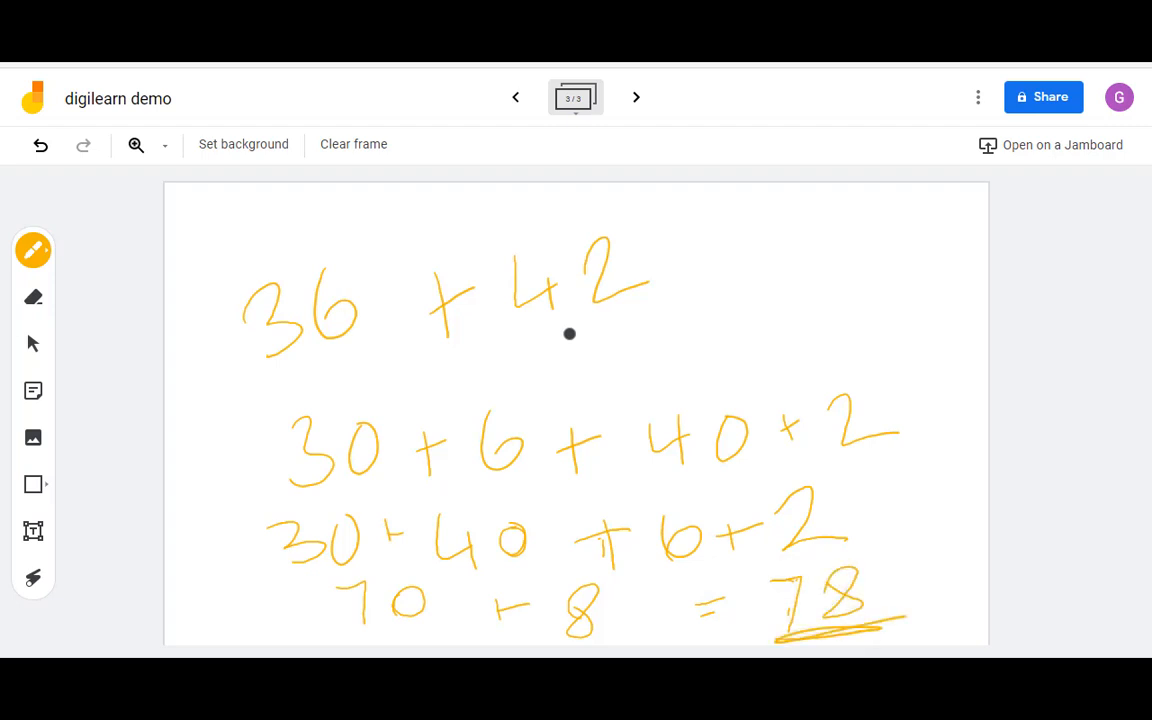